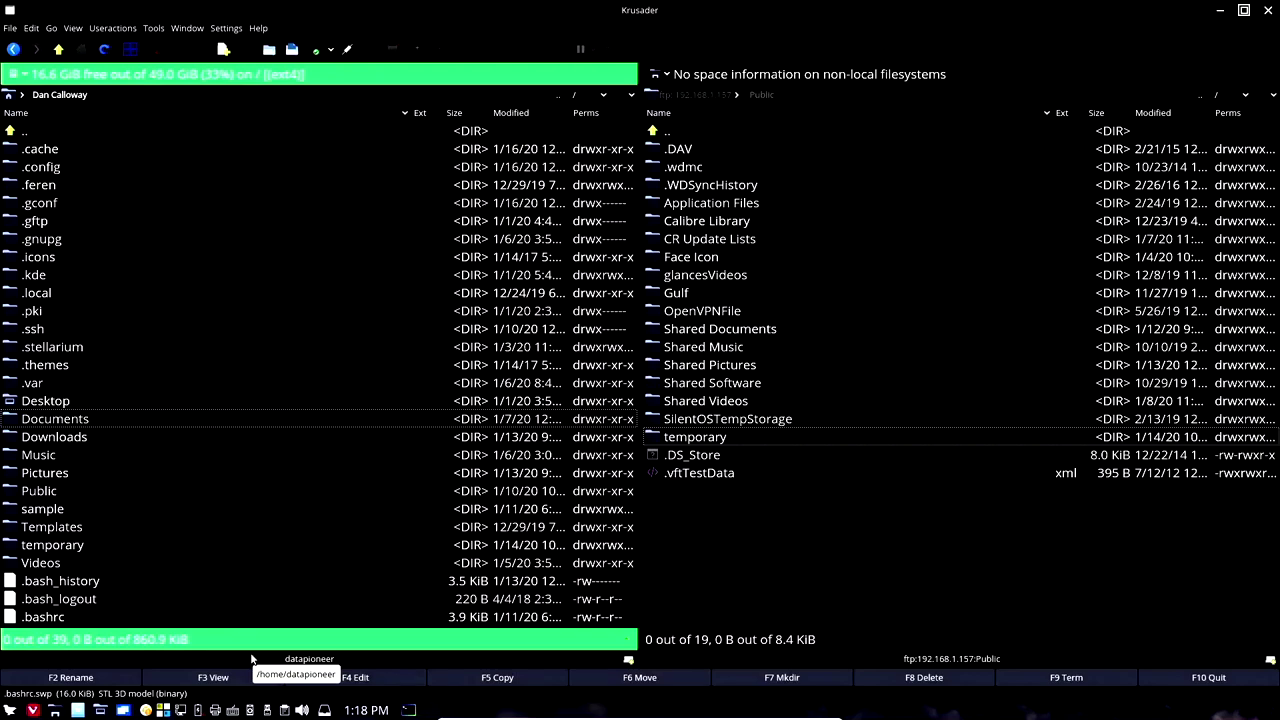
Jump to the Music folder through the enlarged Popular URLs list.
key(ctrl+z)
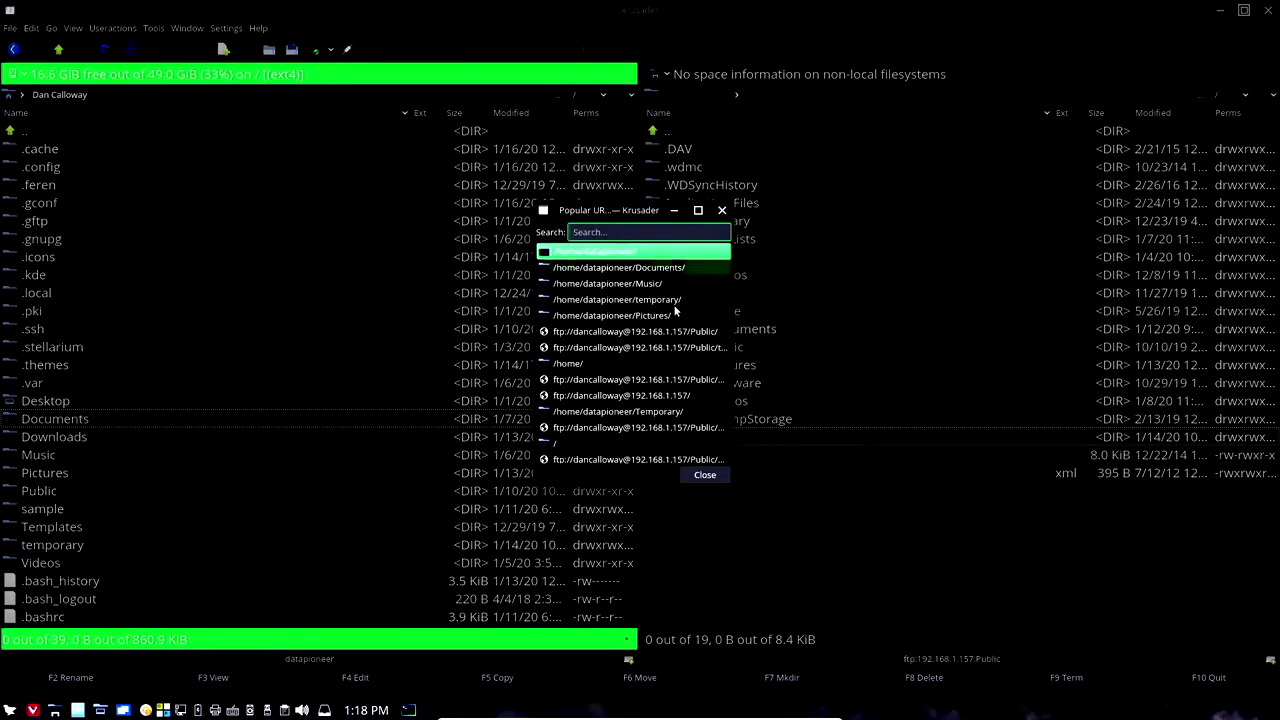
drag(733, 486, 903, 566)
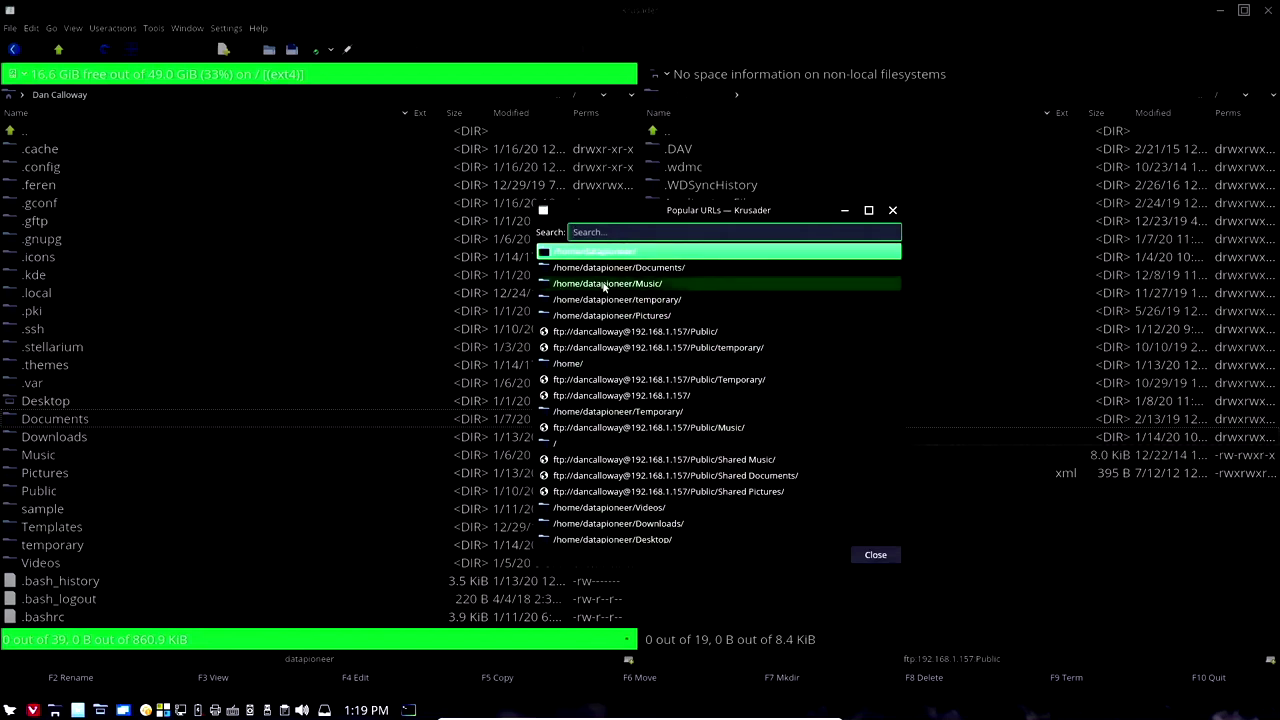
key(Down)
key(Down)
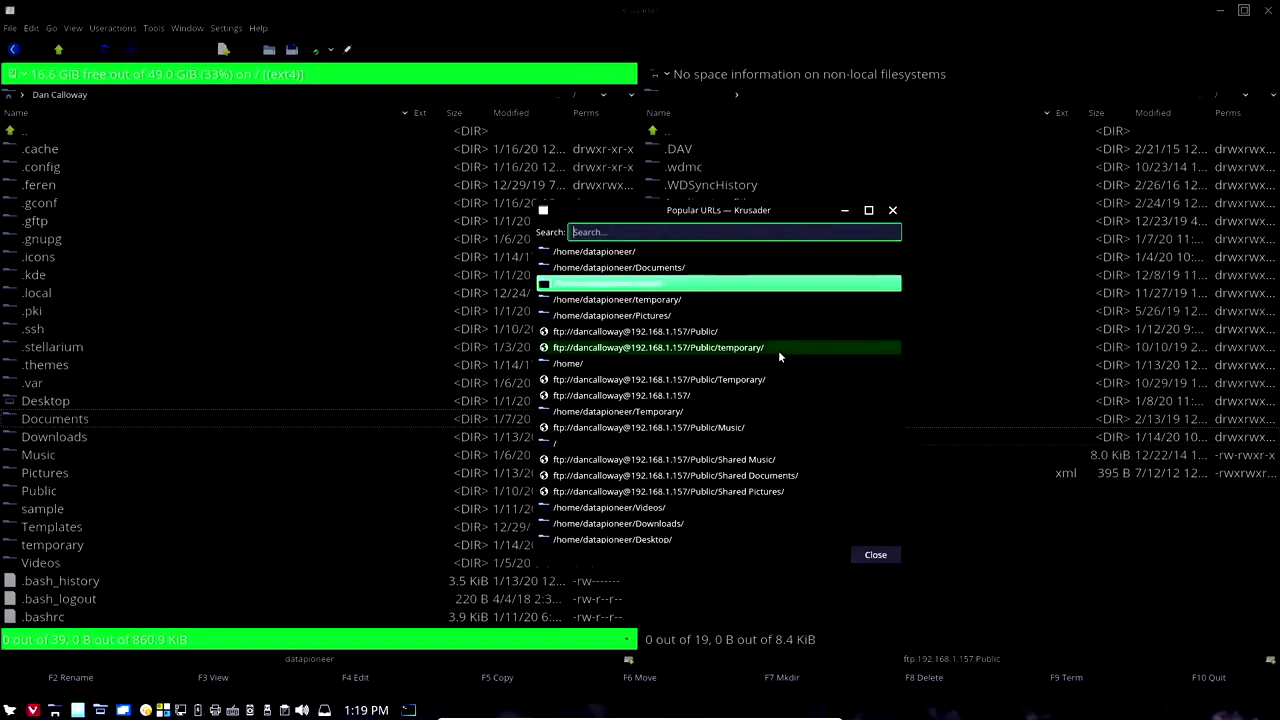
key(Return)
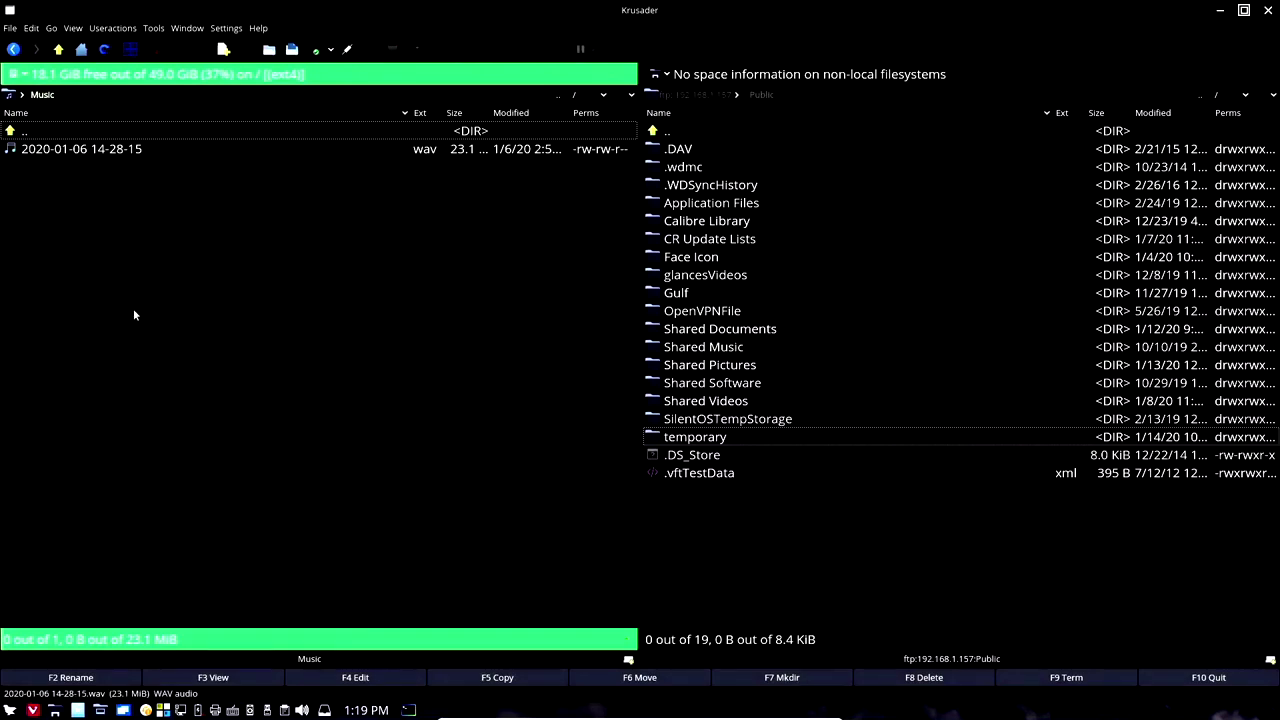
Jump to the Pictures folder through the Popular URLs list.
key(ctrl+z)
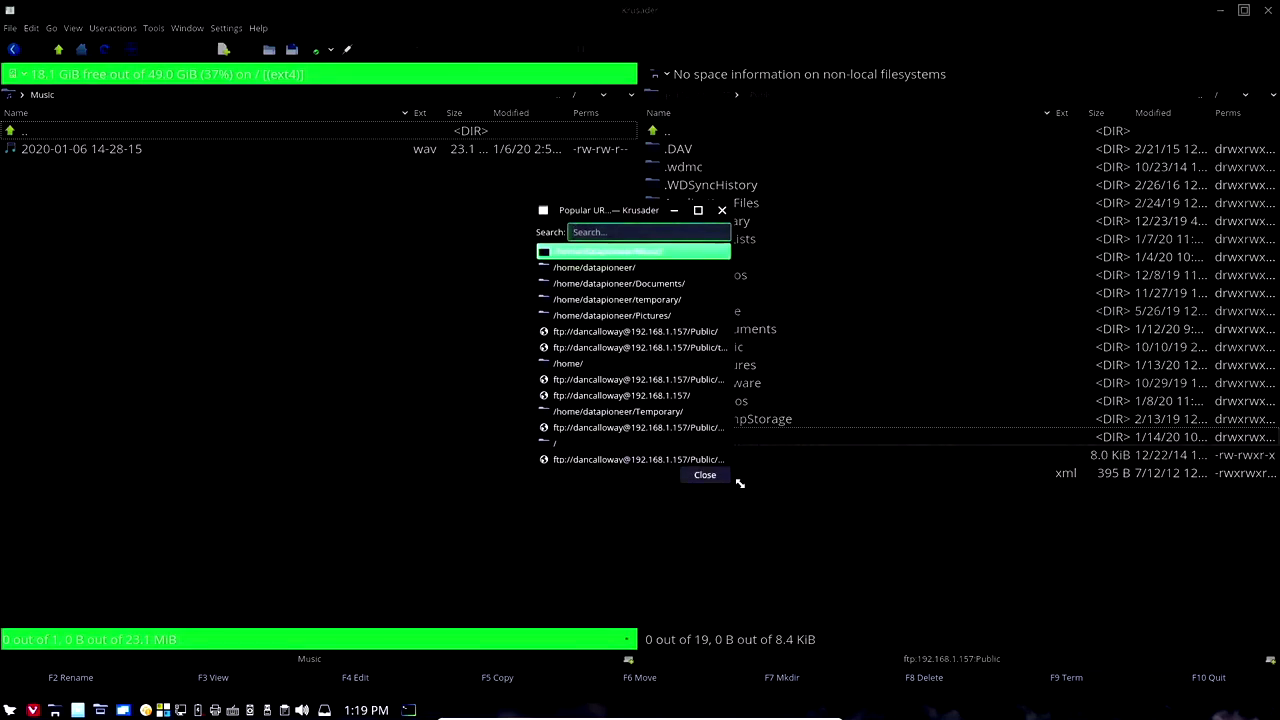
drag(737, 486, 948, 580)
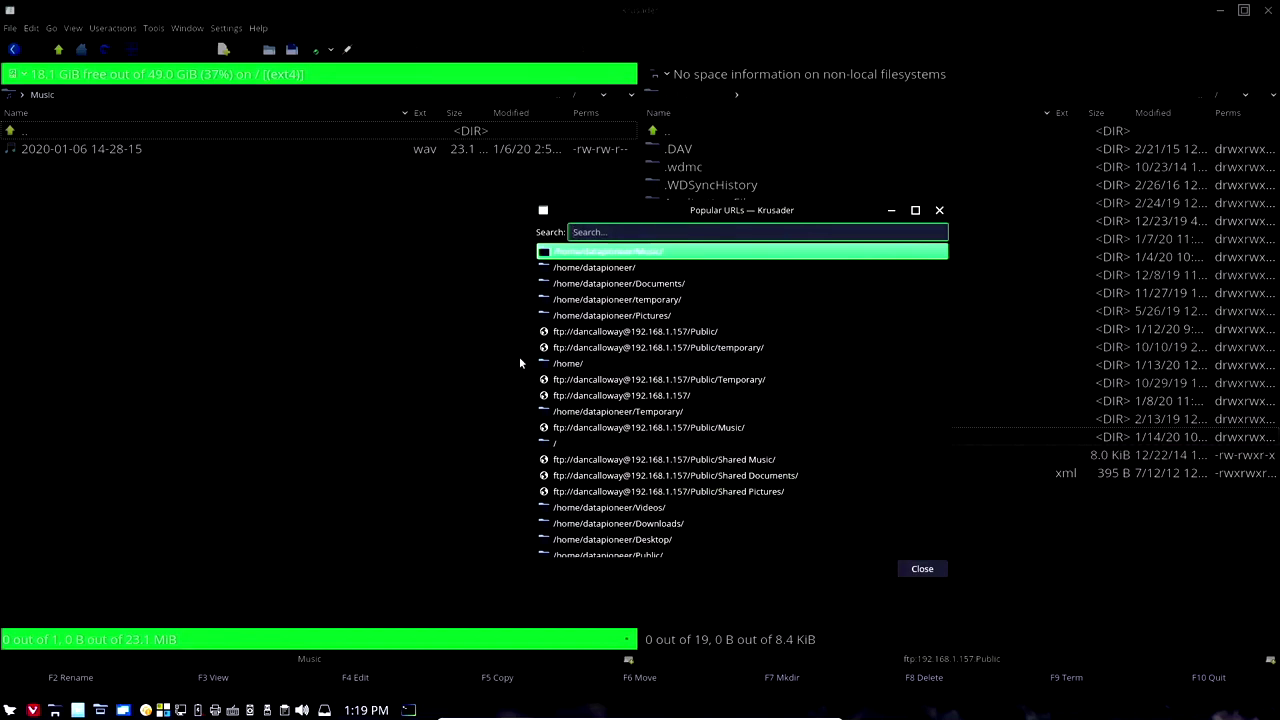
key(Down)
key(Down)
key(Down)
key(Down)
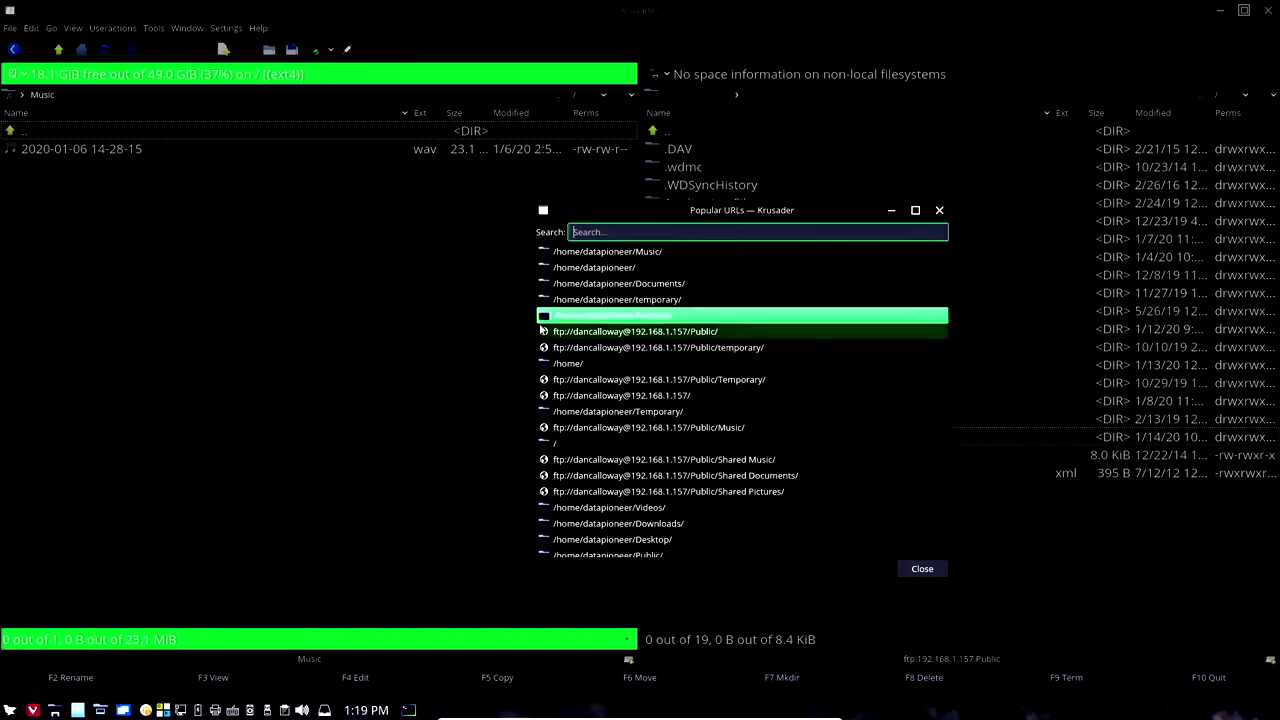
key(Return)
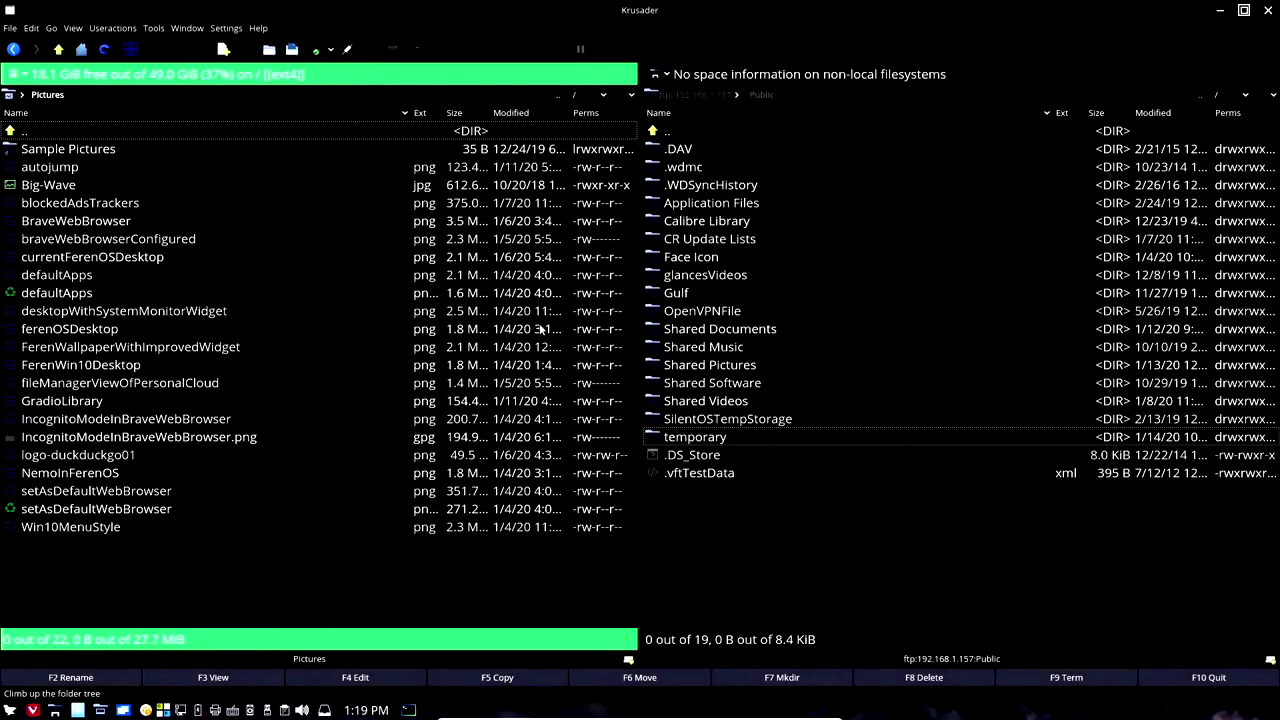
Reopen the Popular URLs list, enlarge it, and close it.
key(ctrl+z)
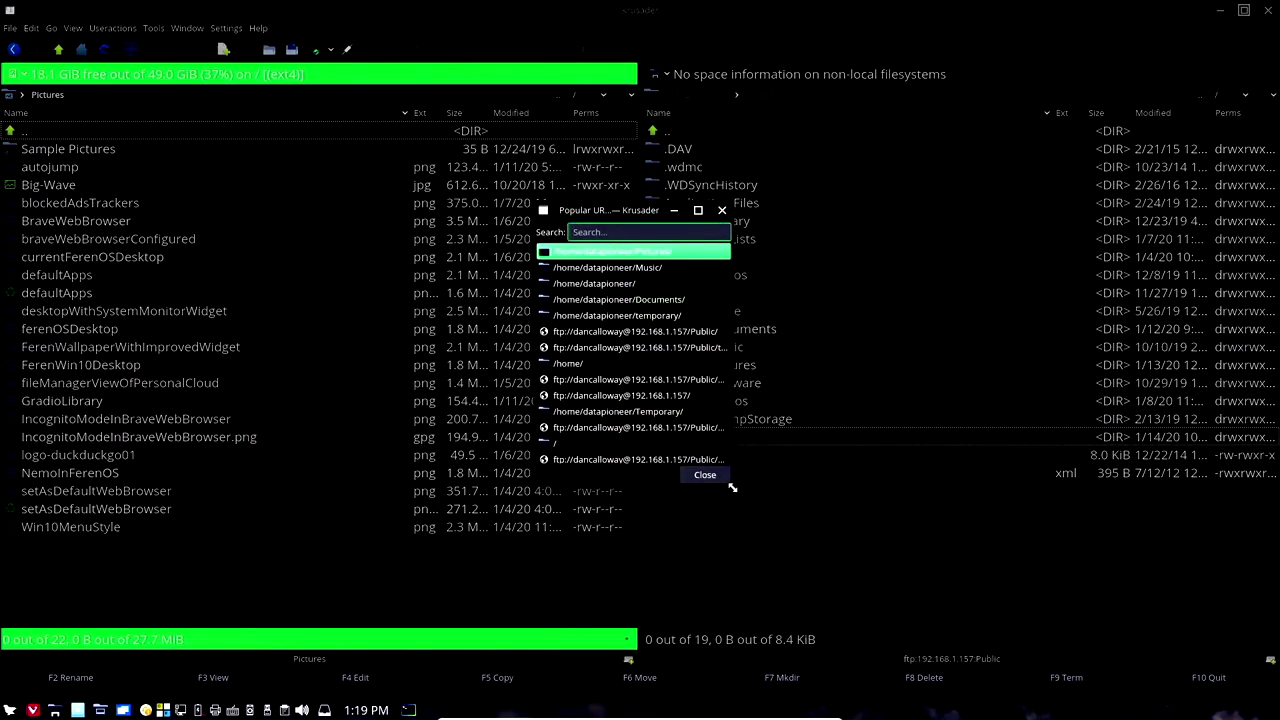
drag(732, 487, 926, 571)
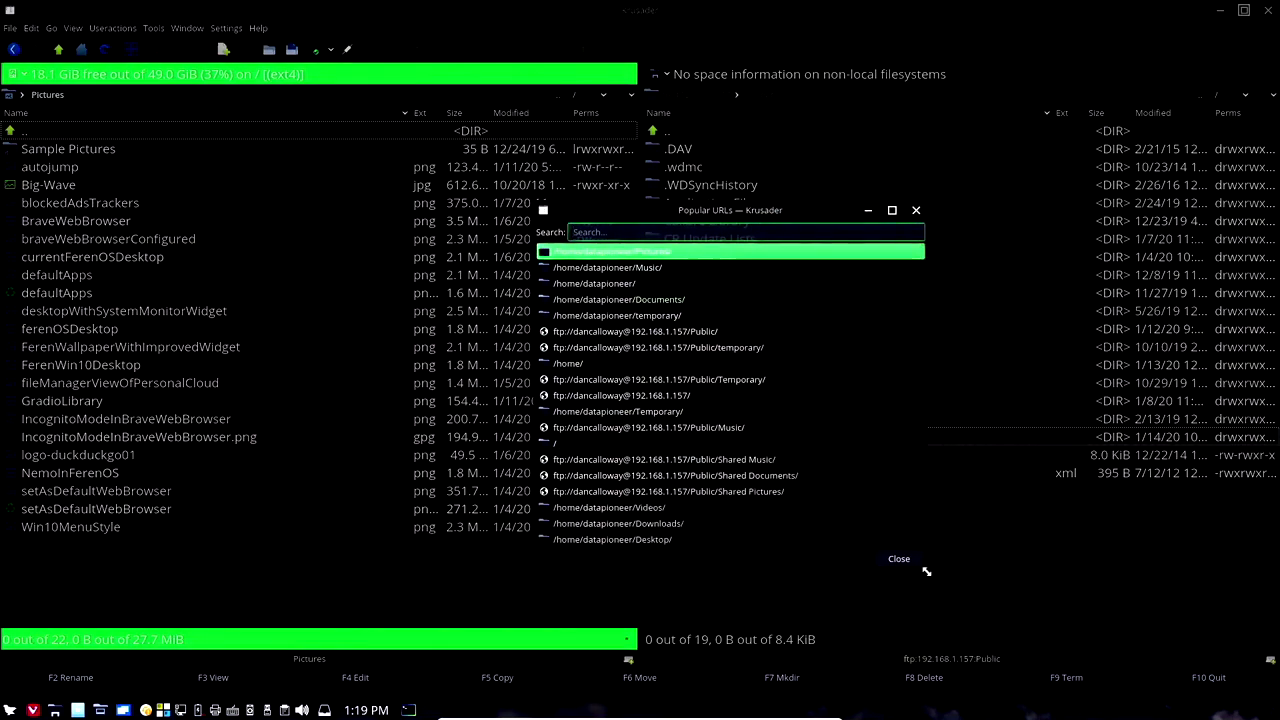
click(898, 559)
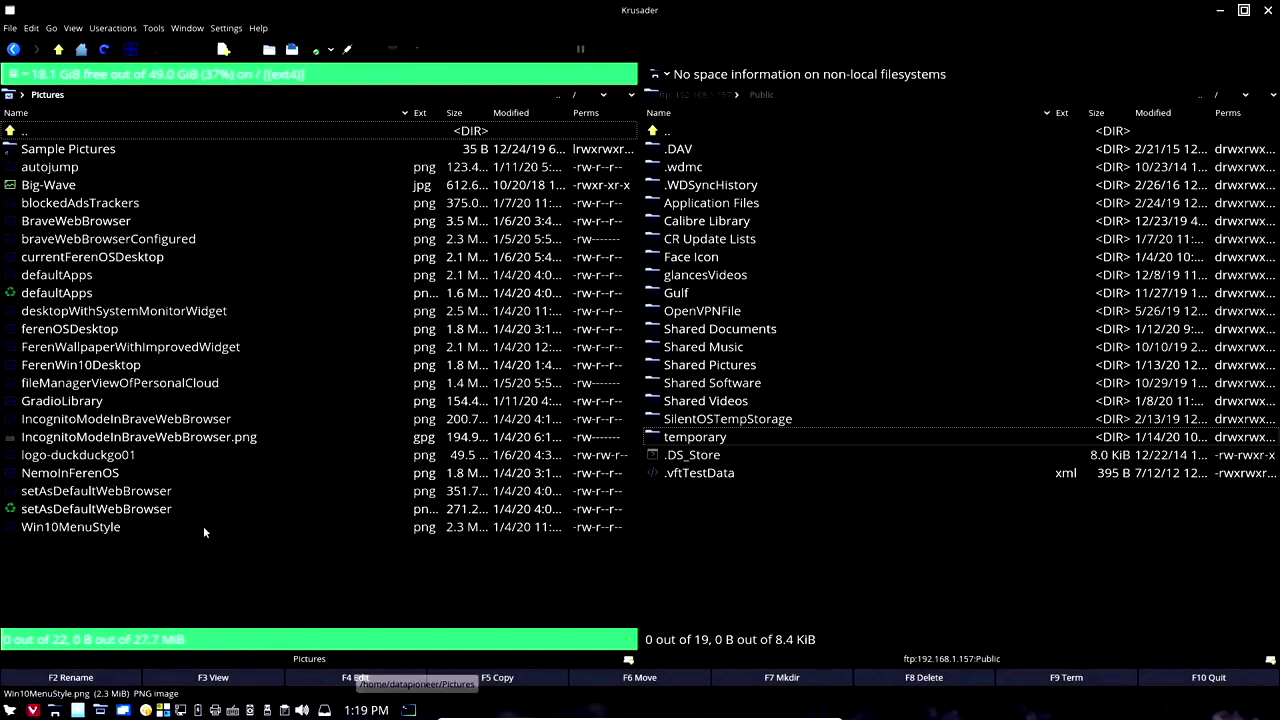
Go up from Pictures to the home folder and open Documents.
mouse_move(210, 527)
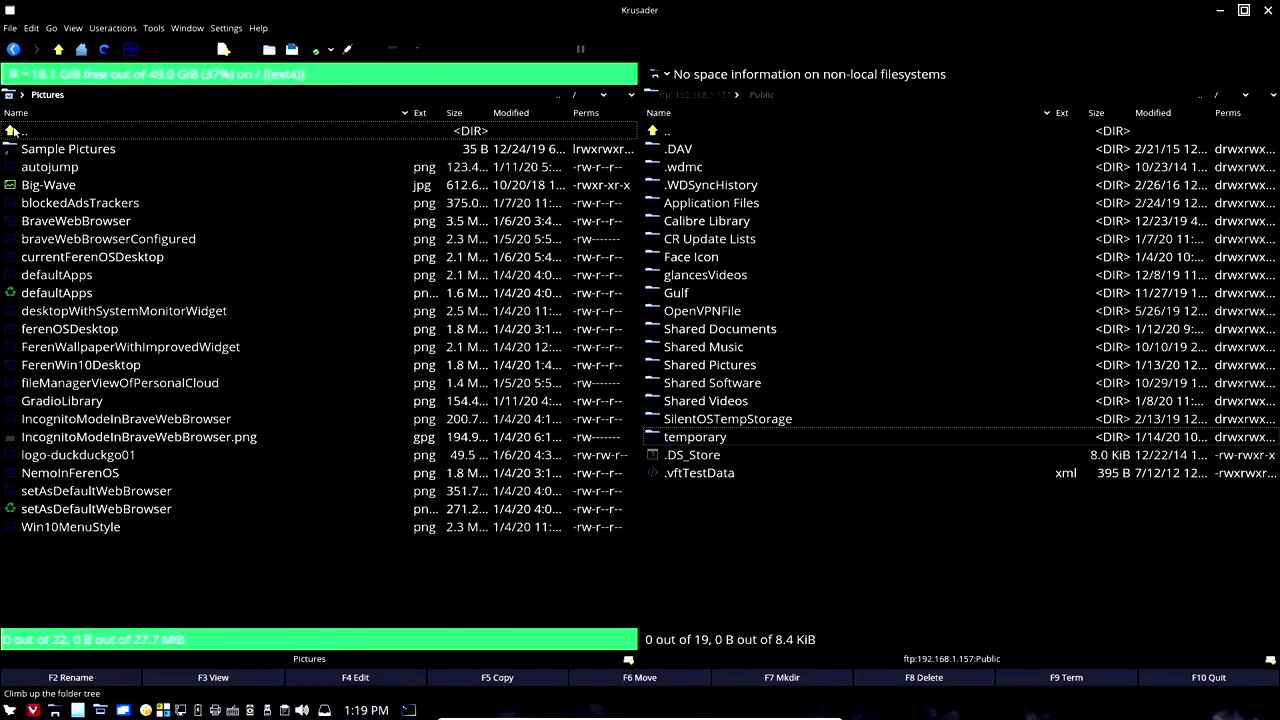
double_click(12, 131)
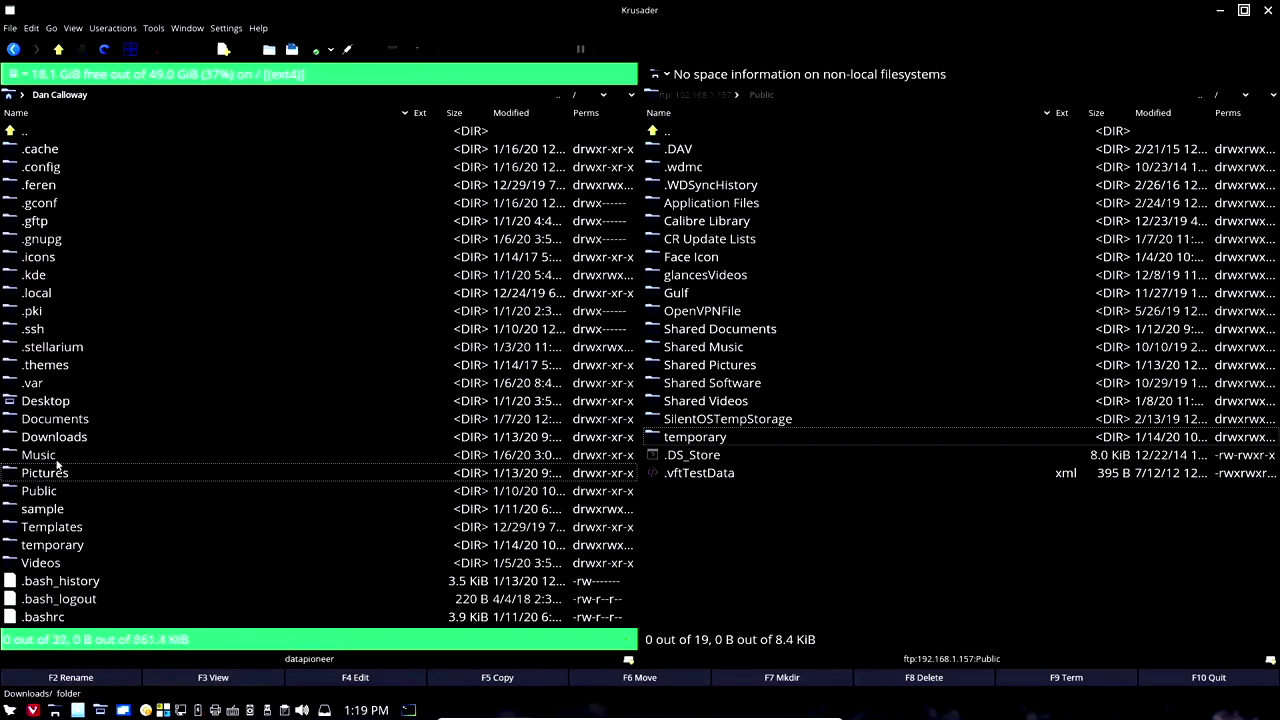
double_click(59, 416)
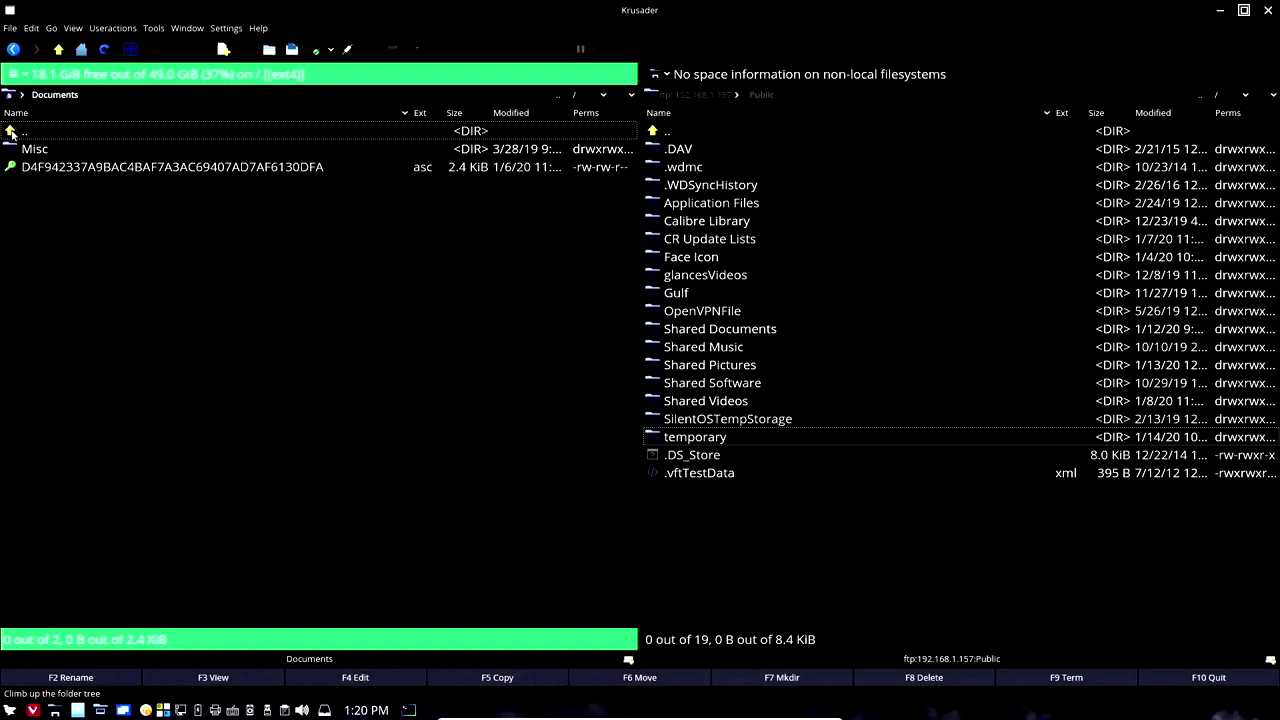
double_click(10, 133)
scroll(32, 490, down, 1)
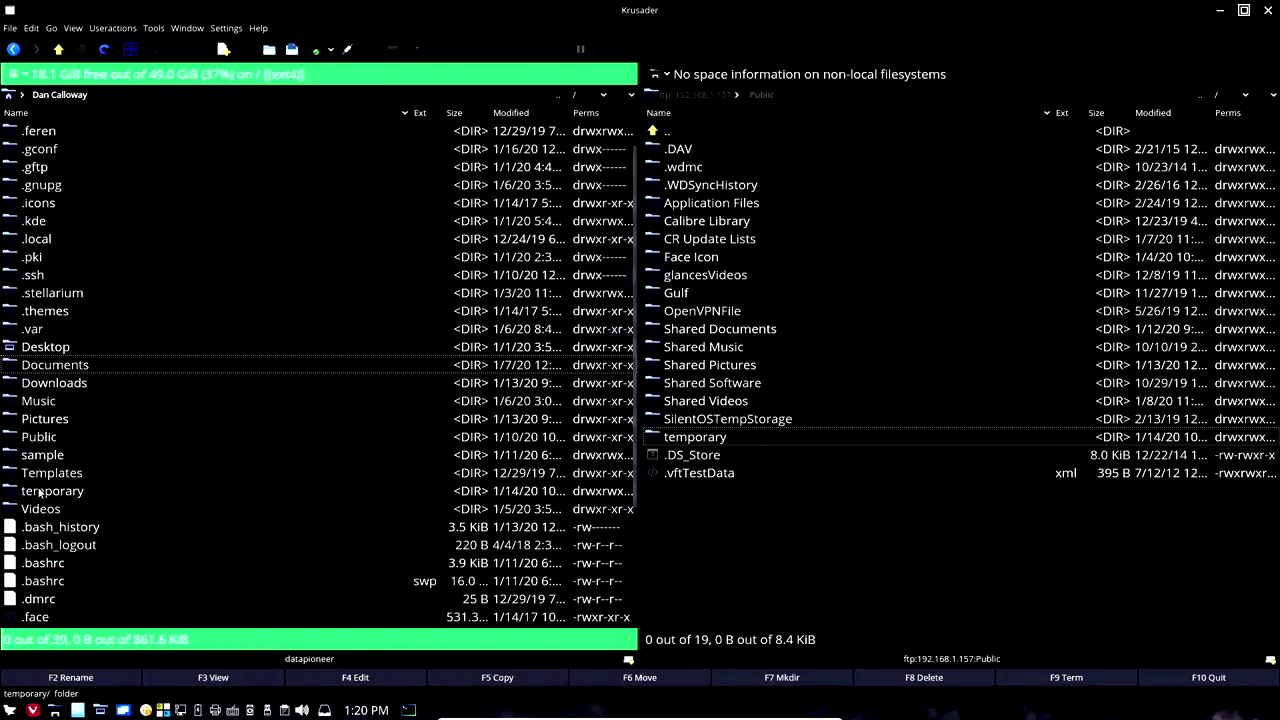
double_click(40, 491)
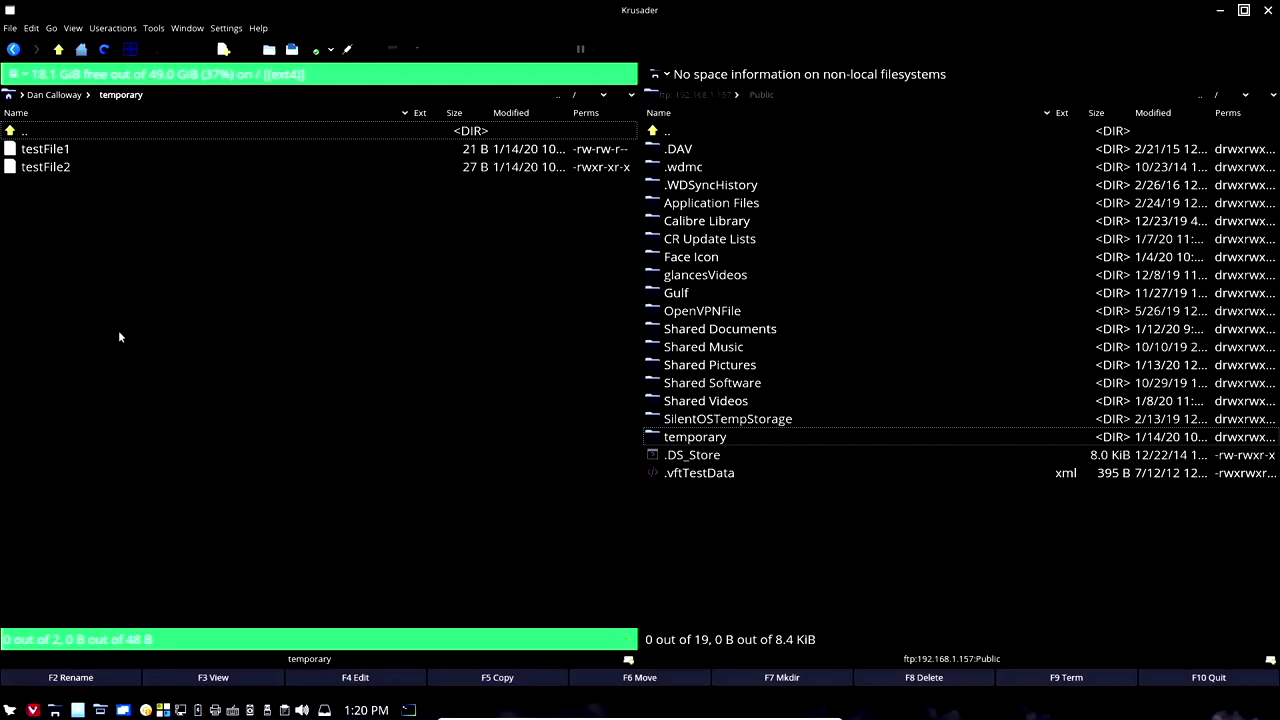
key(BackSpace)
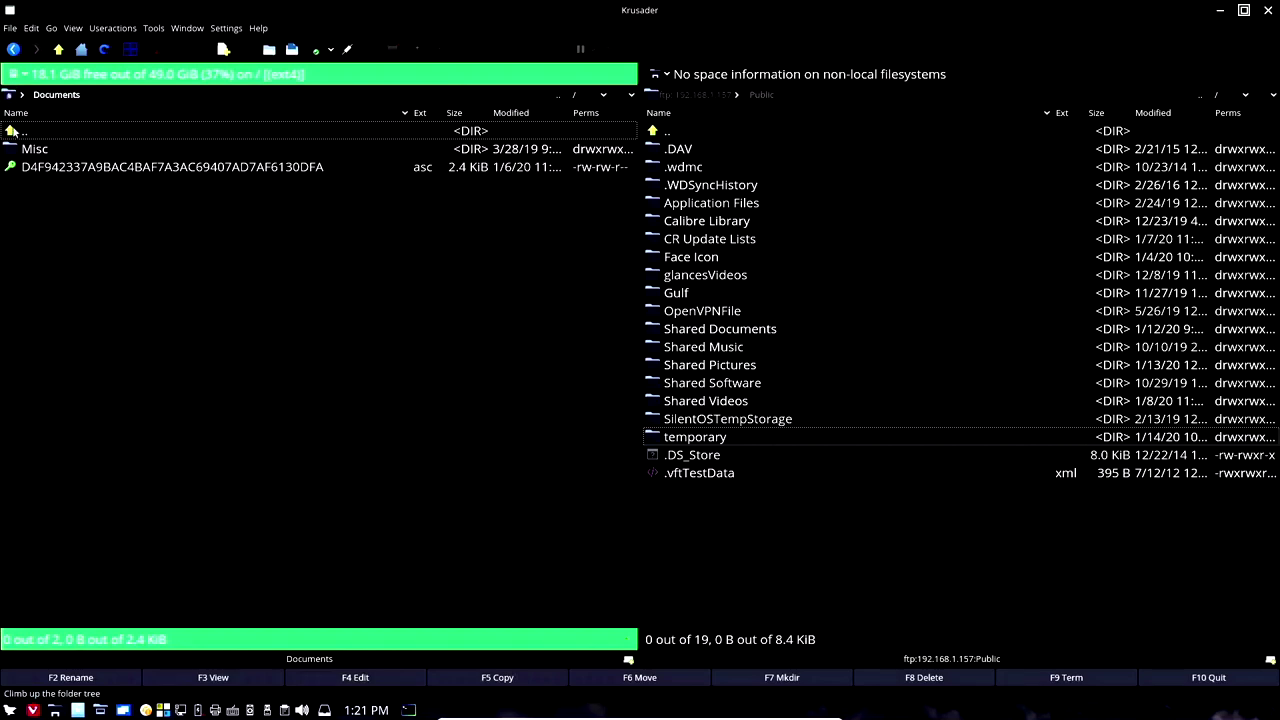
click(10, 96)
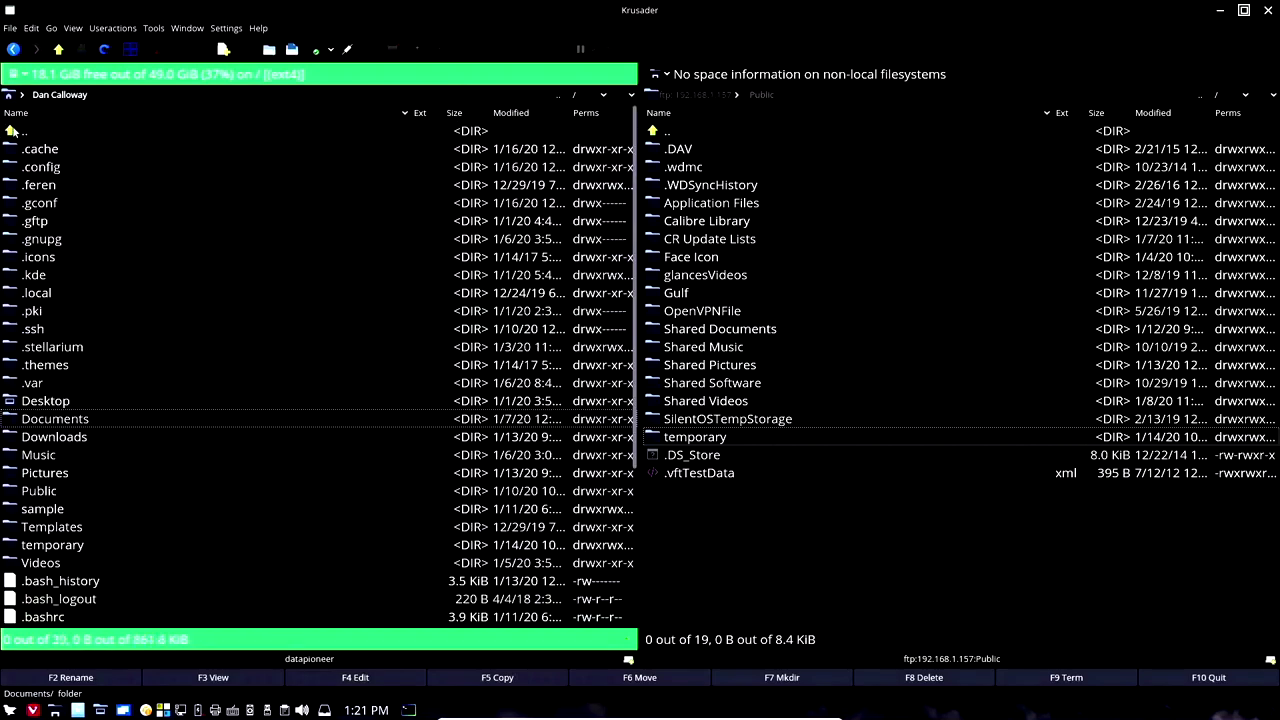
double_click(54, 528)
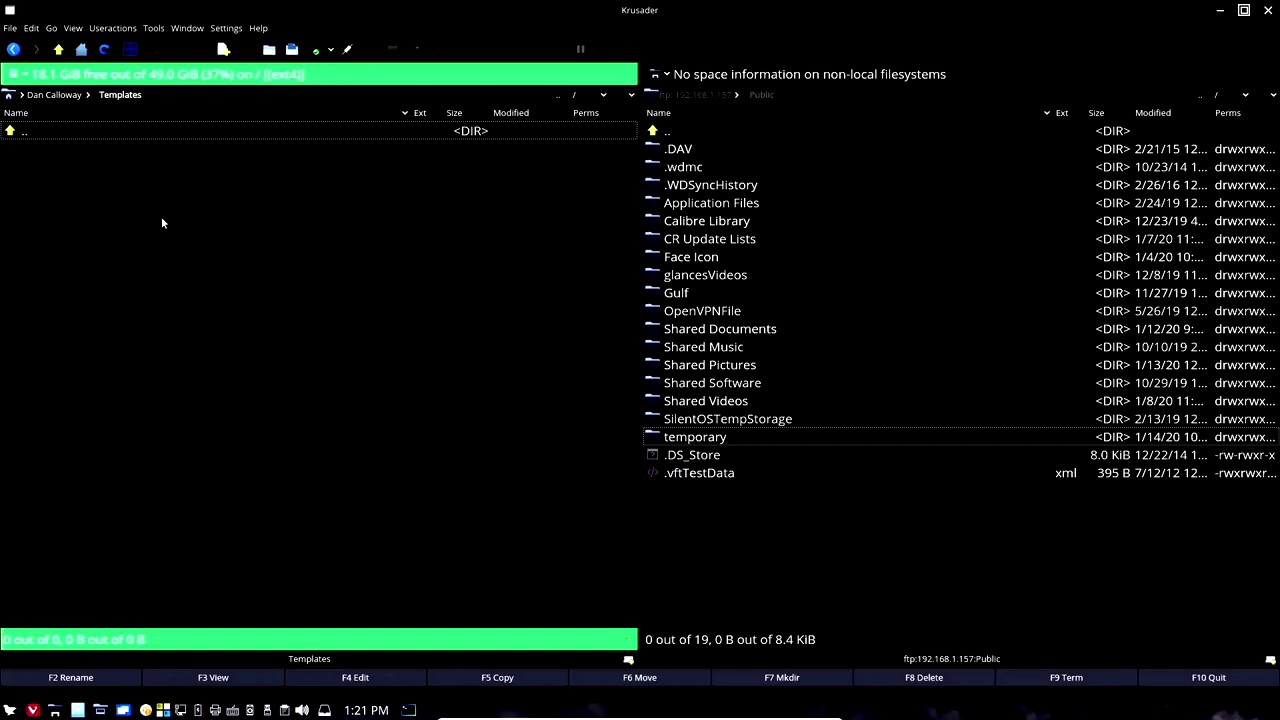
key(alt+Left)
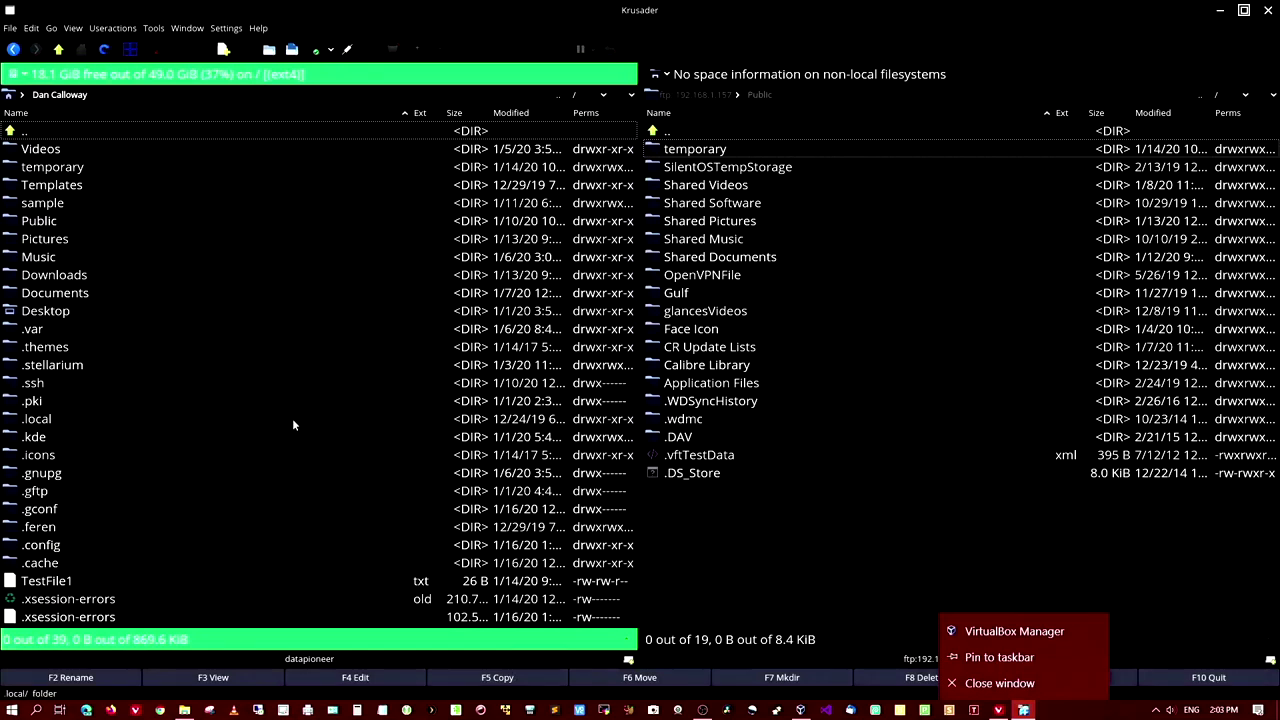
Activate the FTP Public panel, then reload the home folder in the left panel.
click(929, 576)
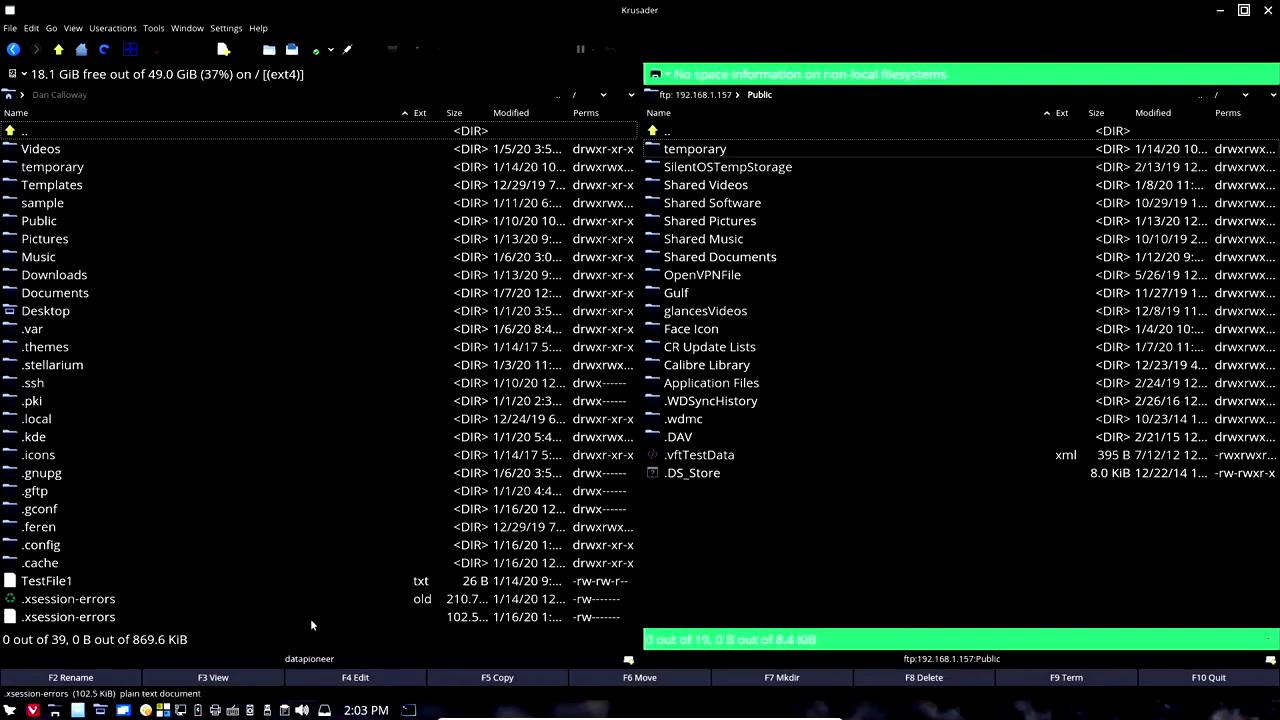
click(12, 97)
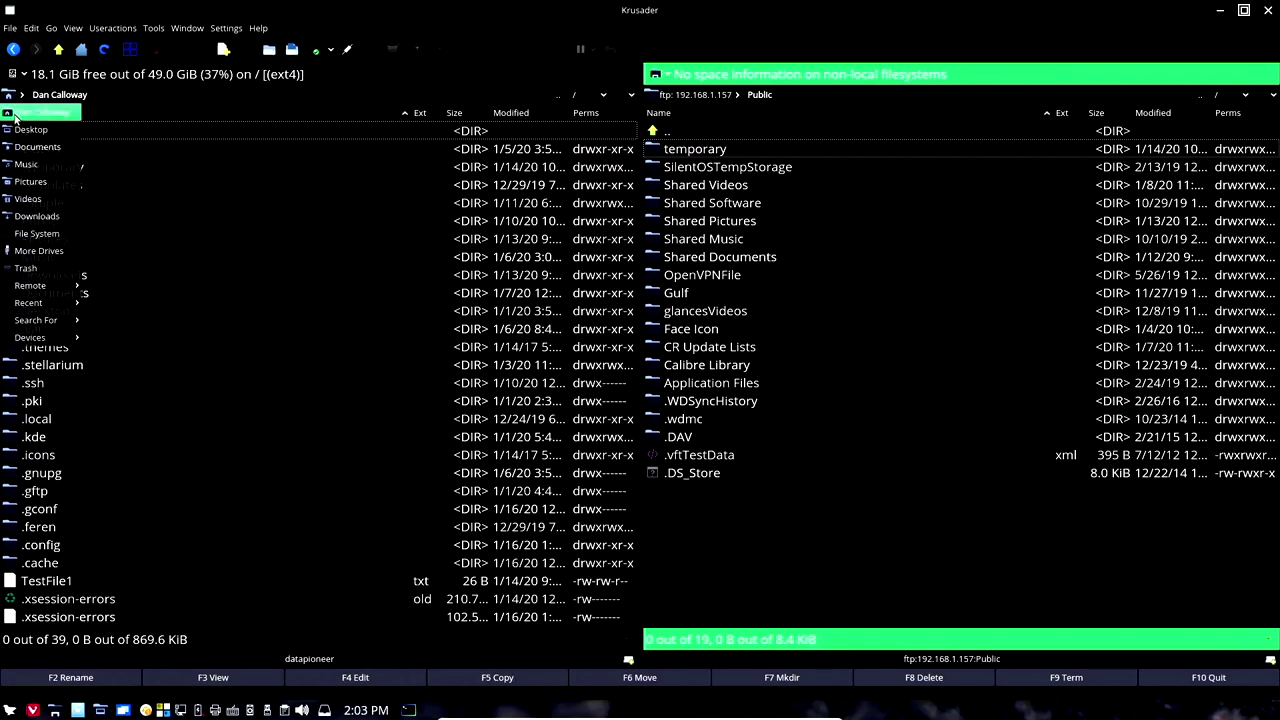
click(15, 118)
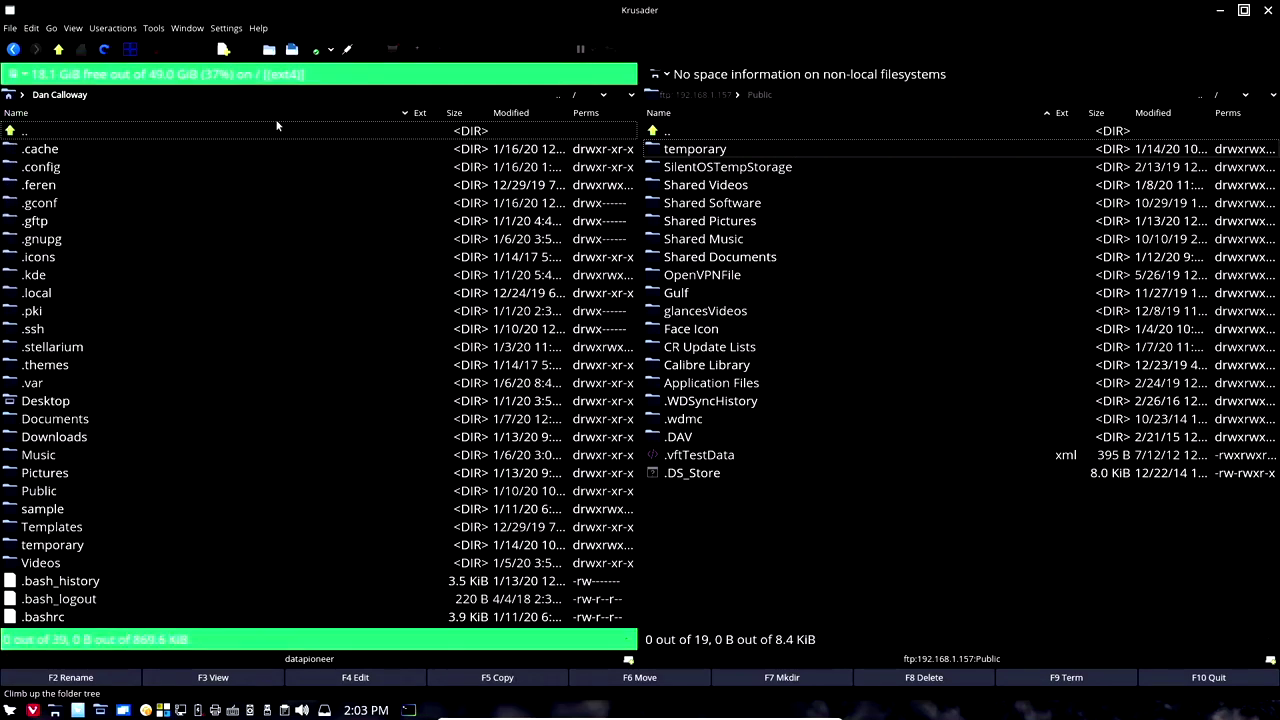
Open Settings > Configure Shortcuts, enlarge the dialog and scroll down toward Right History.
click(226, 30)
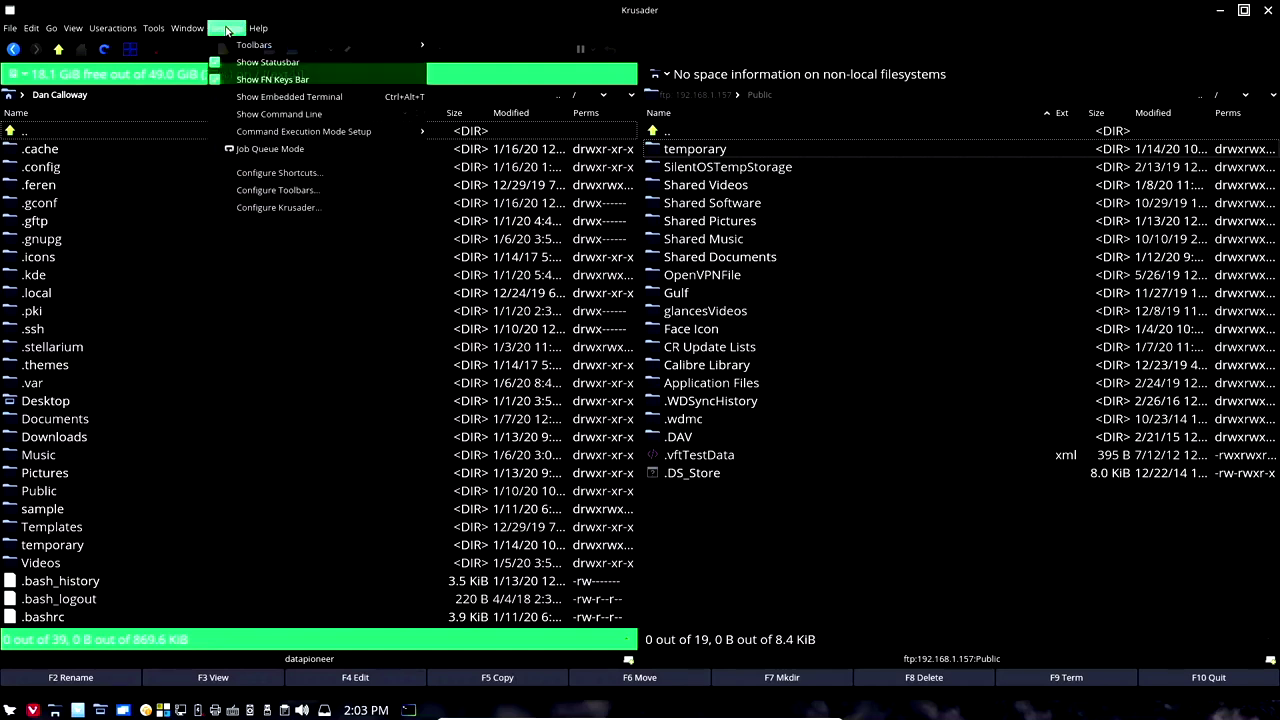
click(254, 175)
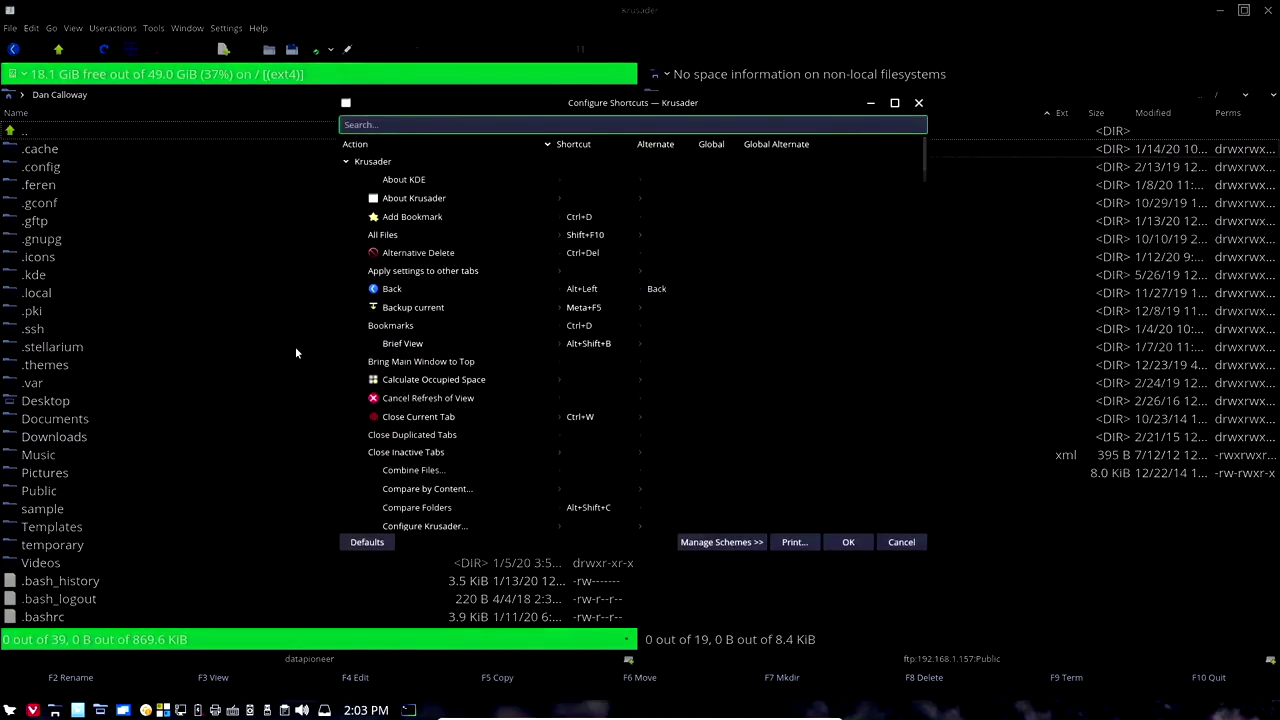
drag(934, 555, 1022, 627)
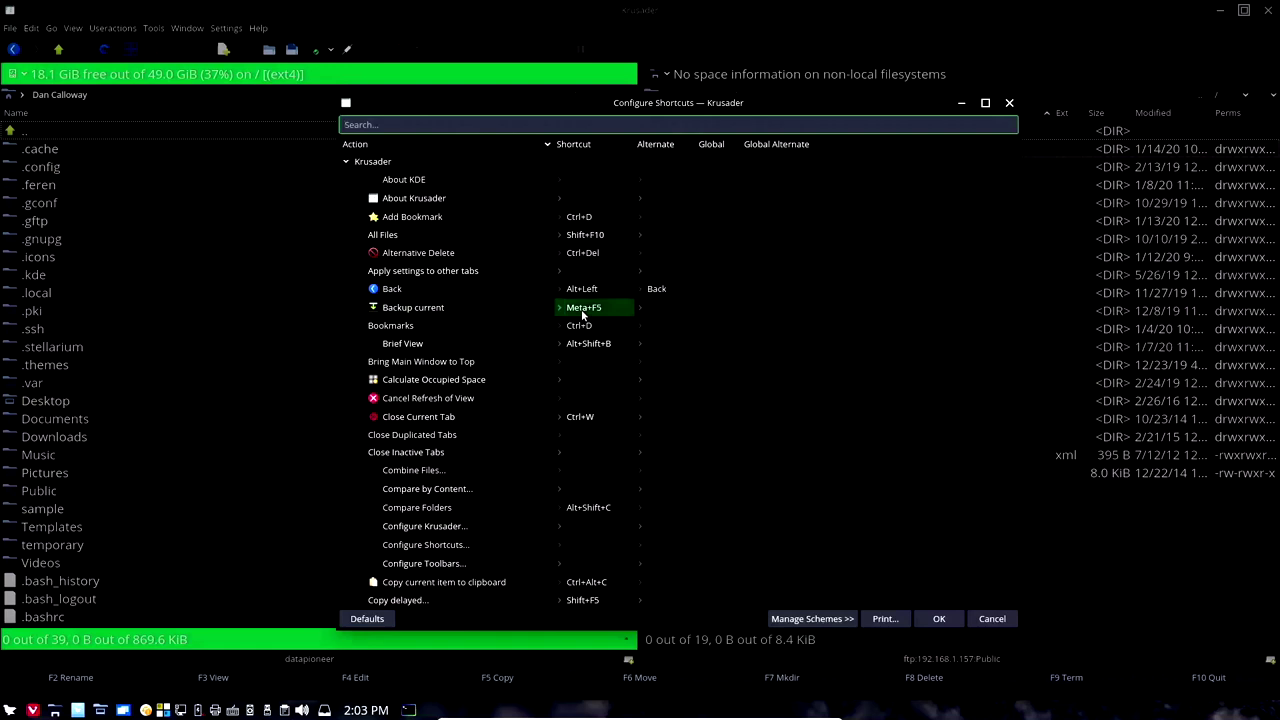
scroll(582, 330, down, 2)
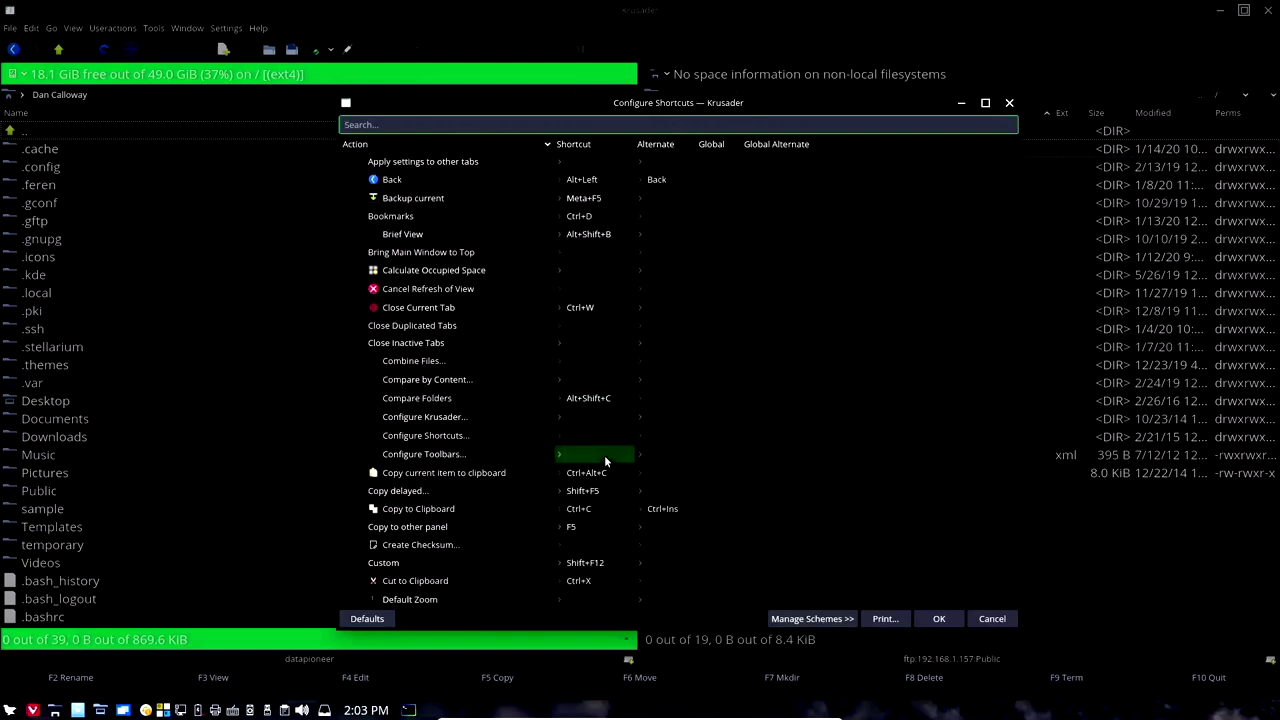
scroll(605, 456, down, 10)
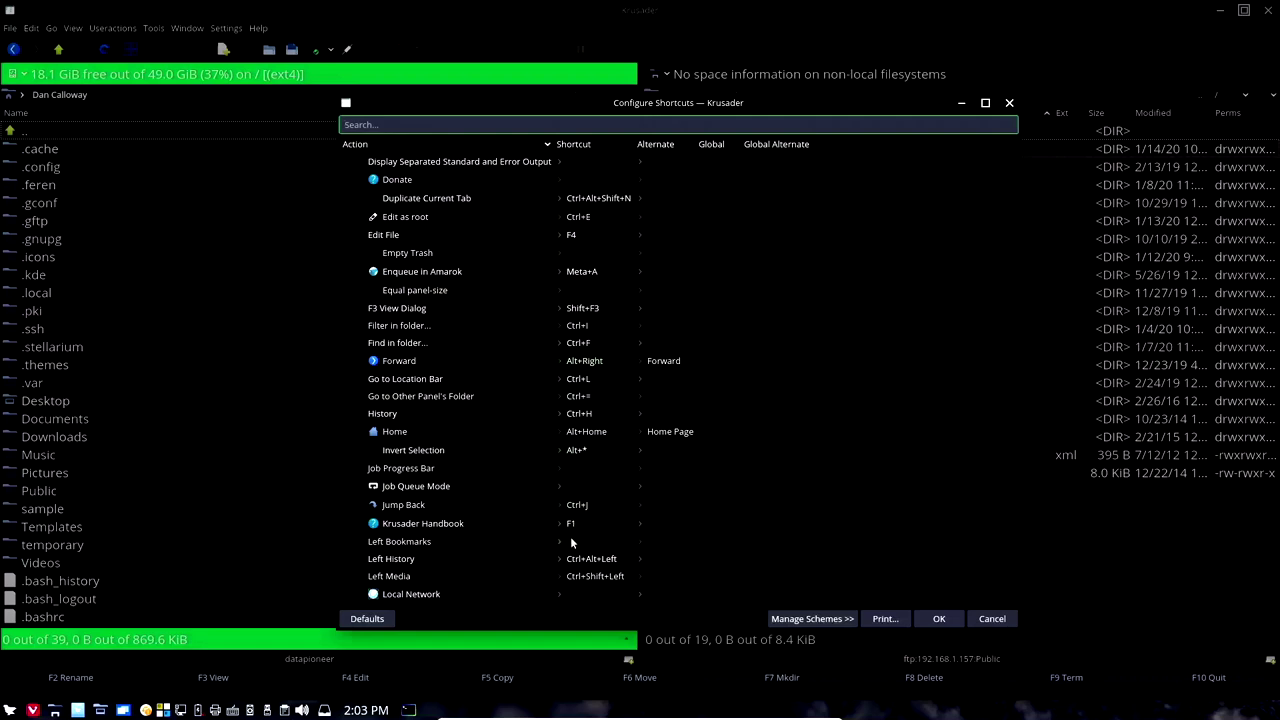
scroll(580, 528, down, 5)
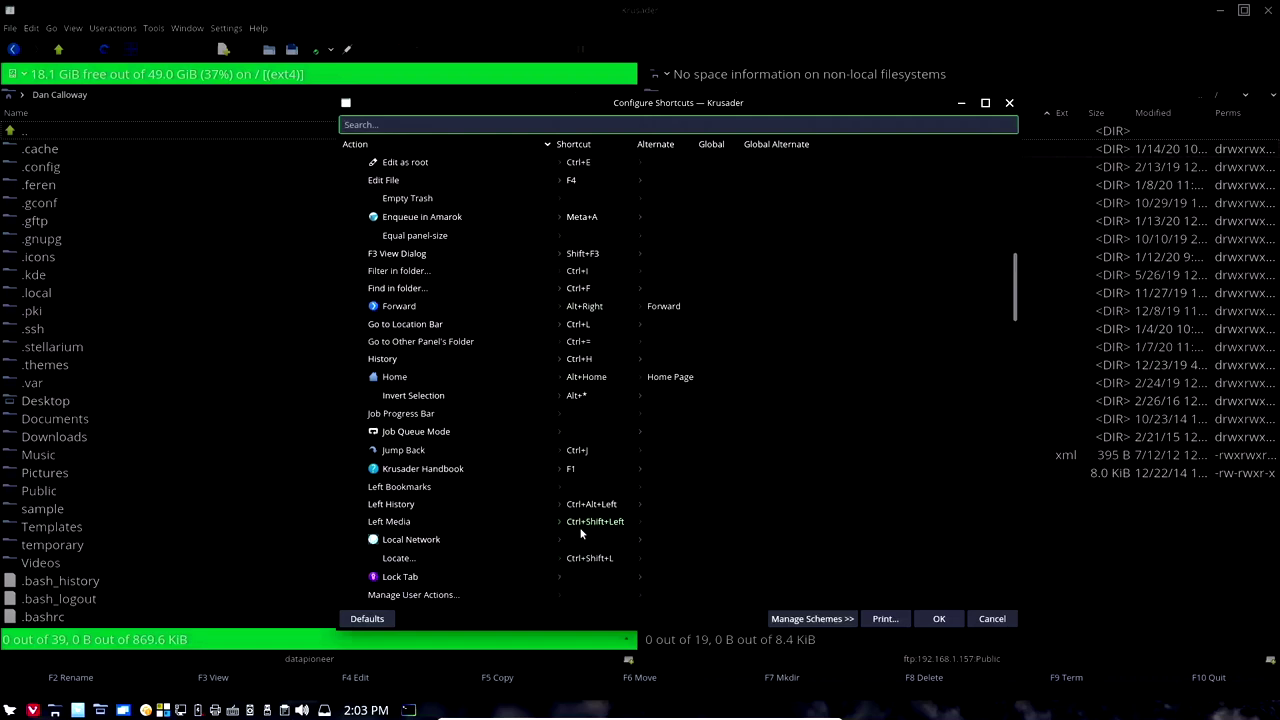
scroll(583, 530, down, 9)
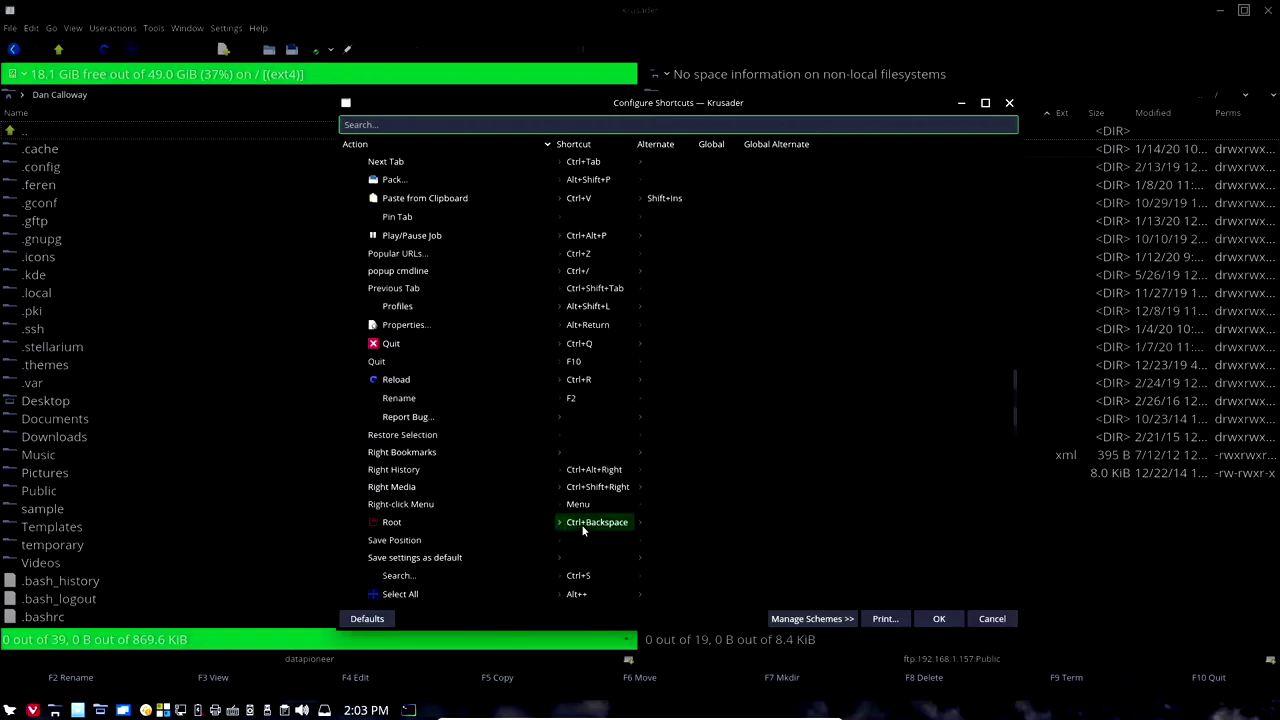
scroll(583, 530, down, 3)
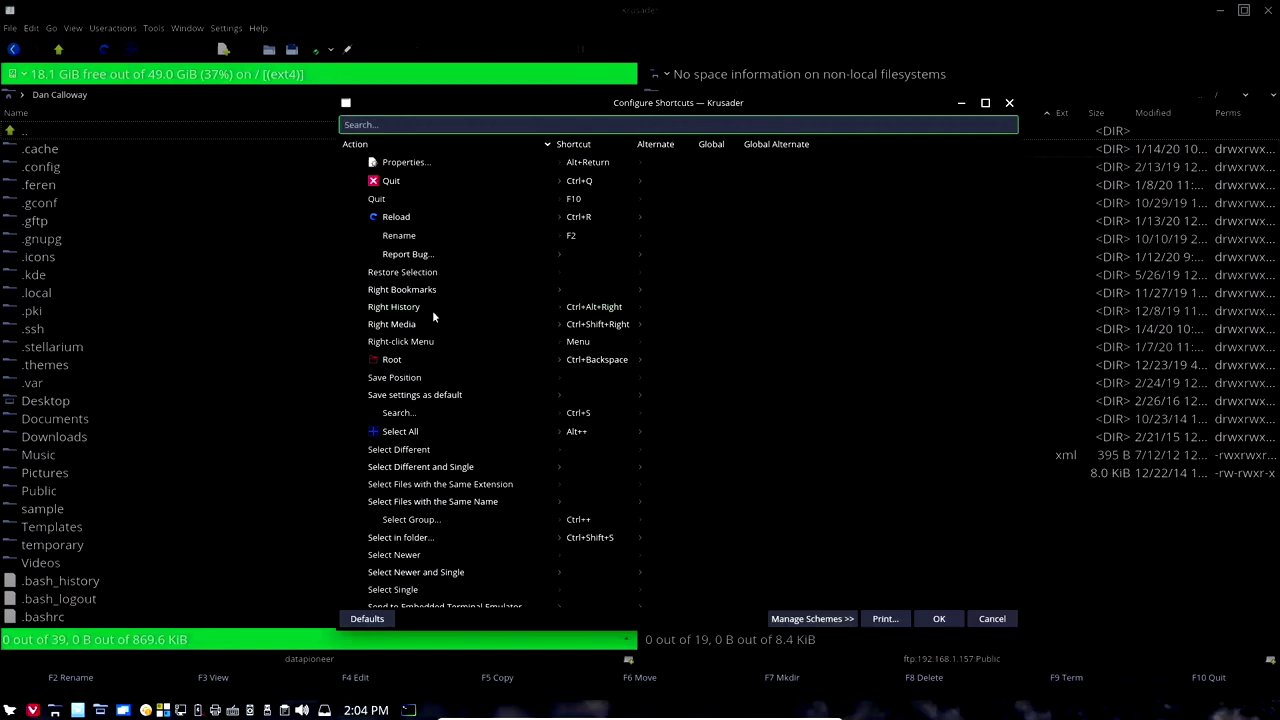
Expand Right History and set its custom shortcut to record a new key sequence.
click(597, 309)
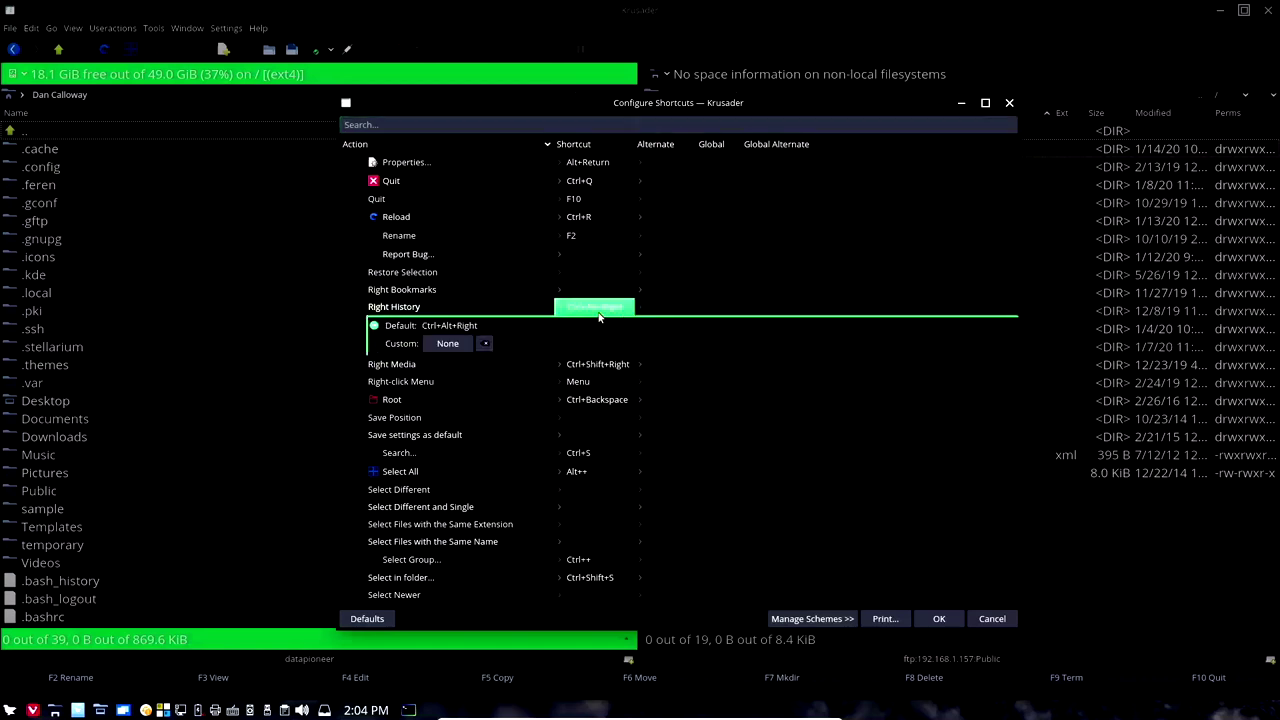
click(457, 345)
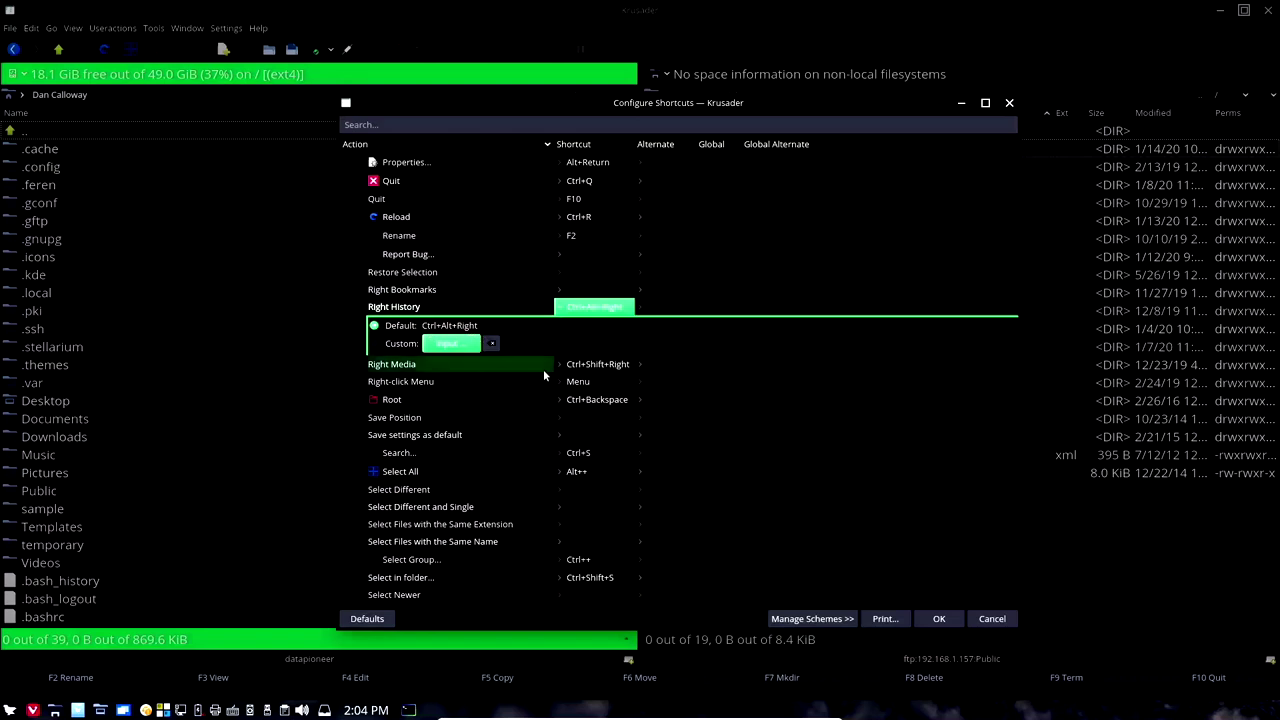
Cancel the shortcuts dialog and sort the left panel via Useractions > User Interface > Sort by Name.
click(992, 619)
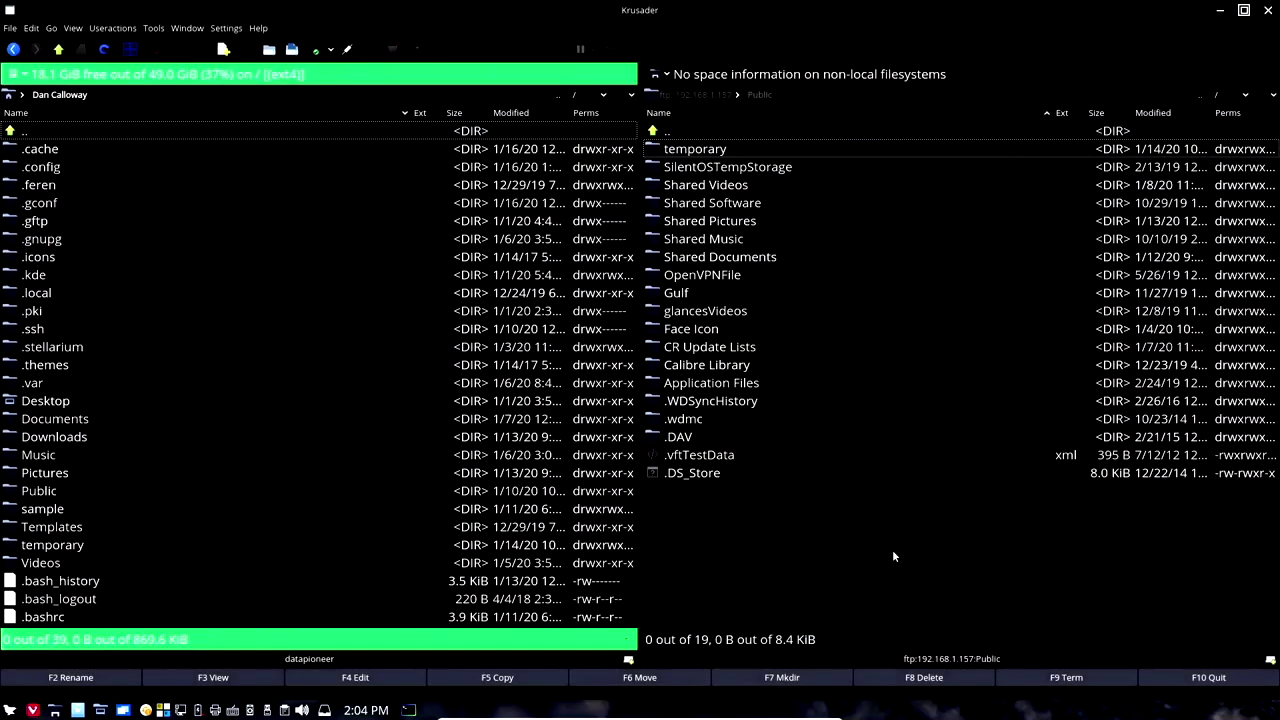
click(120, 28)
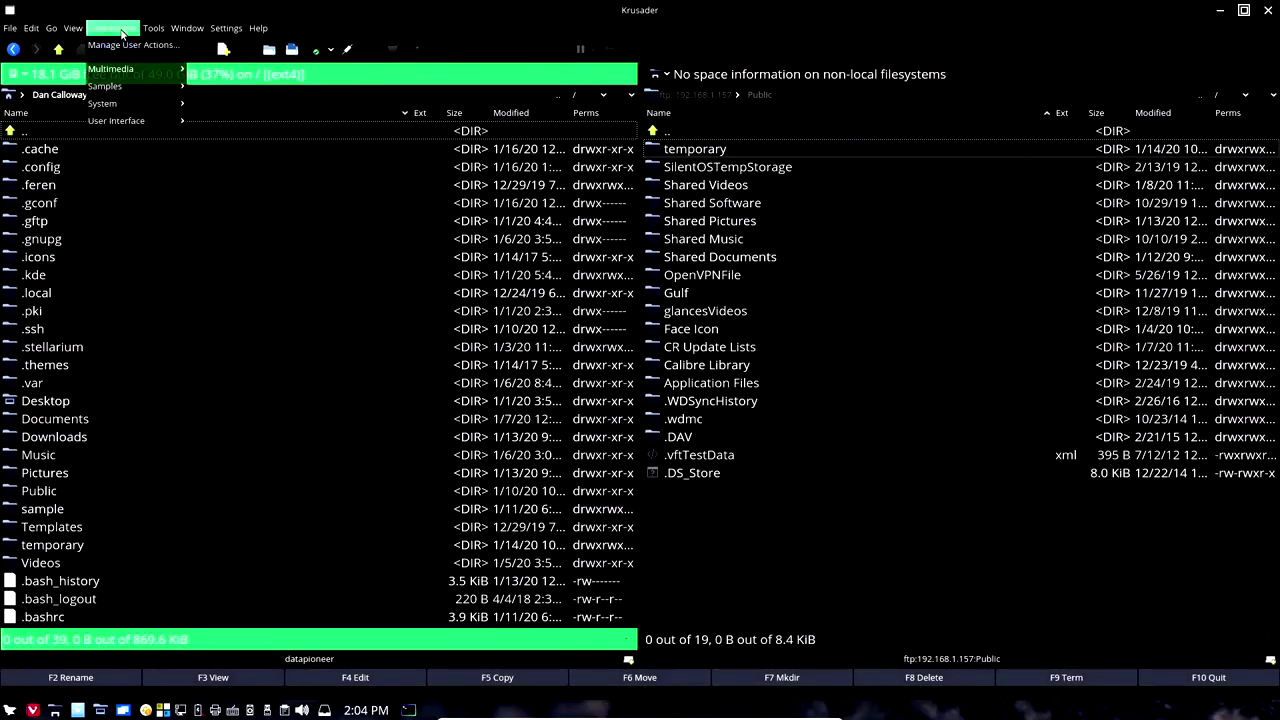
mouse_move(137, 123)
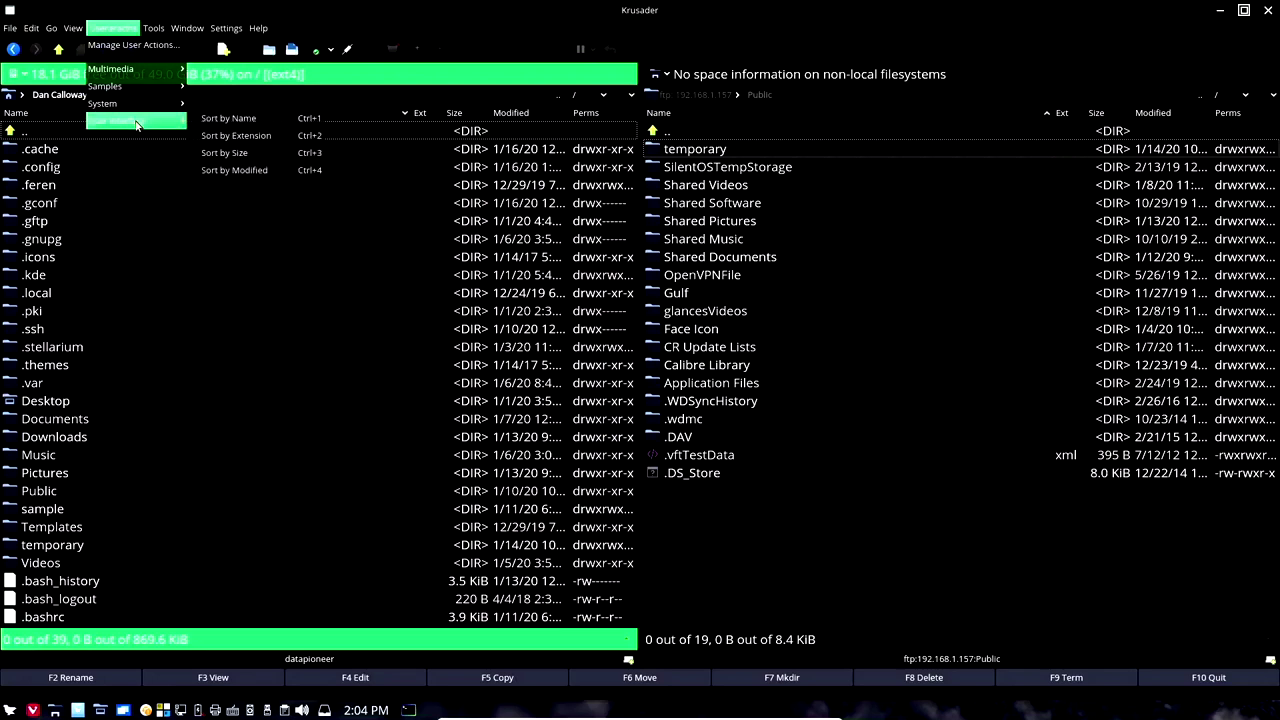
click(274, 119)
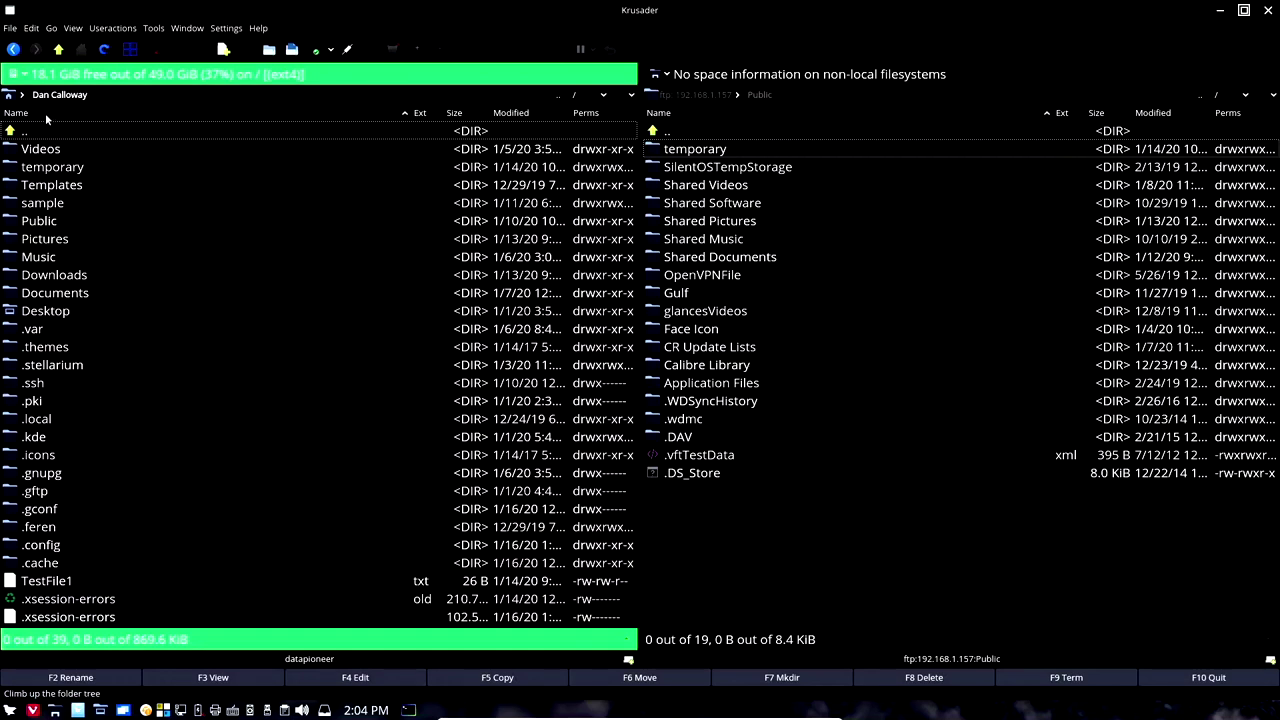
Toggle the Name column sort to descending and back to ascending.
click(45, 113)
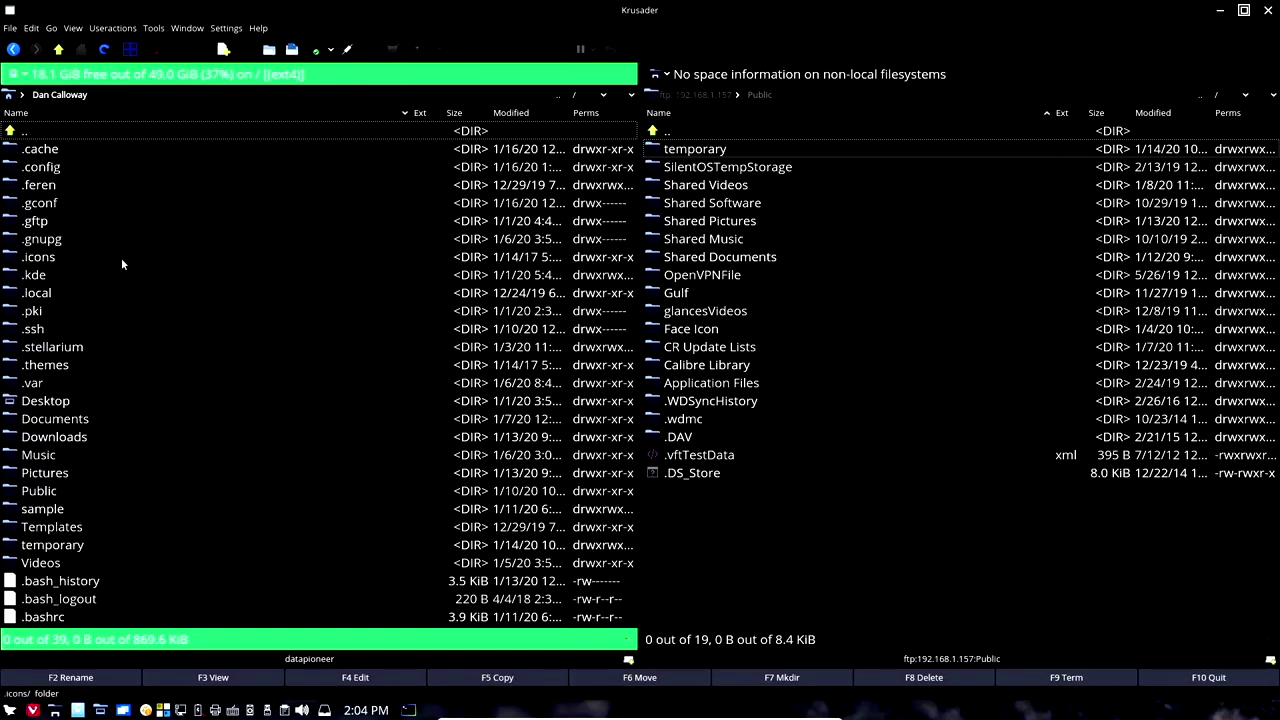
mouse_move(101, 168)
scroll(159, 453, down, 4)
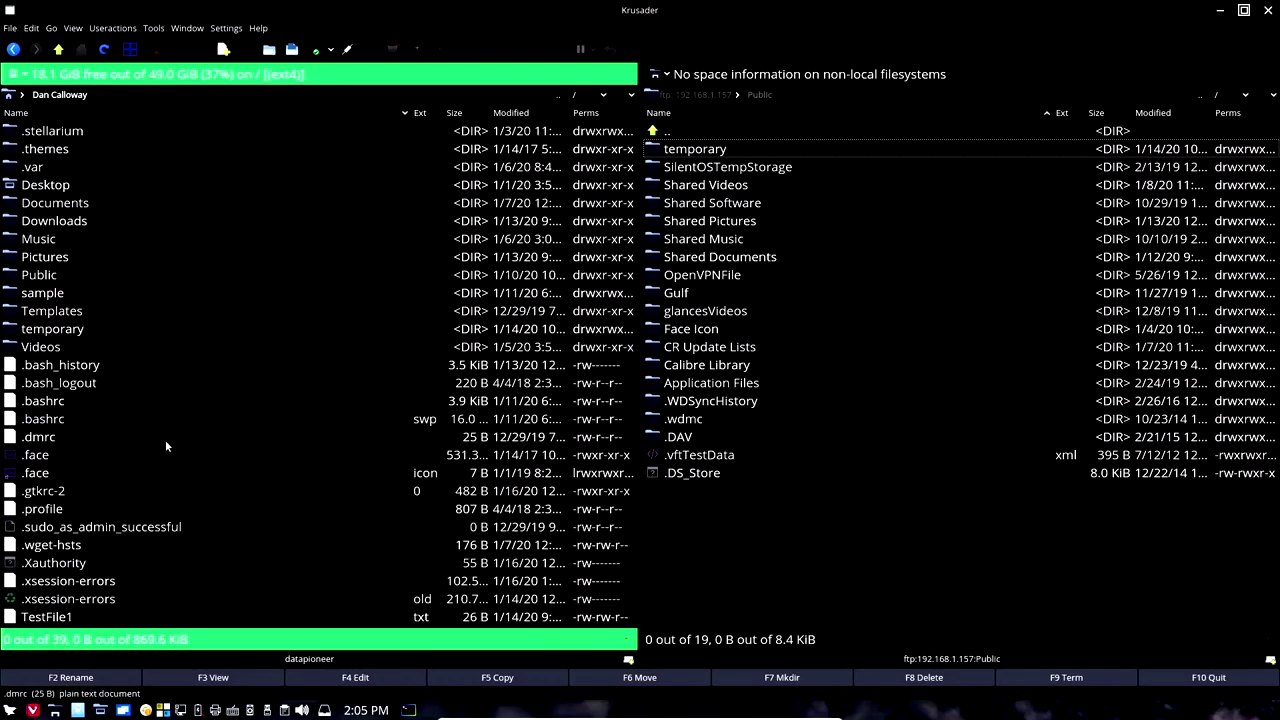
scroll(167, 437, up, 4)
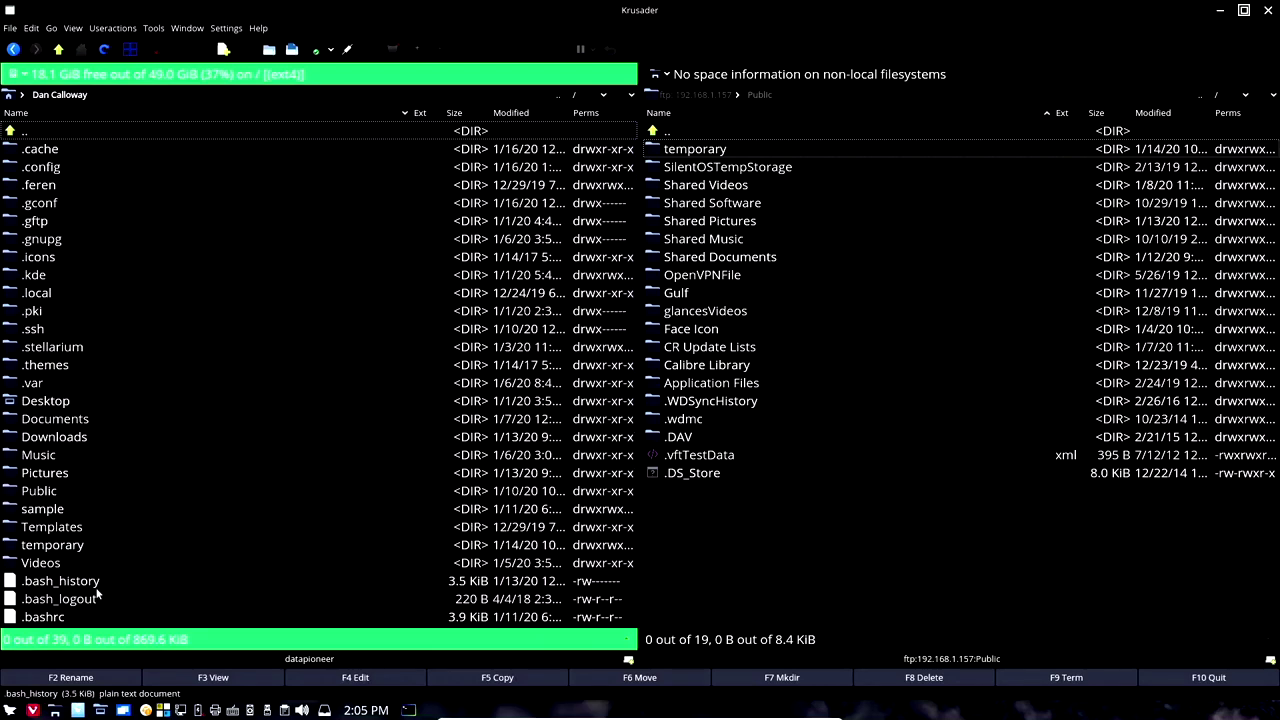
scroll(118, 580, down, 2)
scroll(118, 577, up, 1)
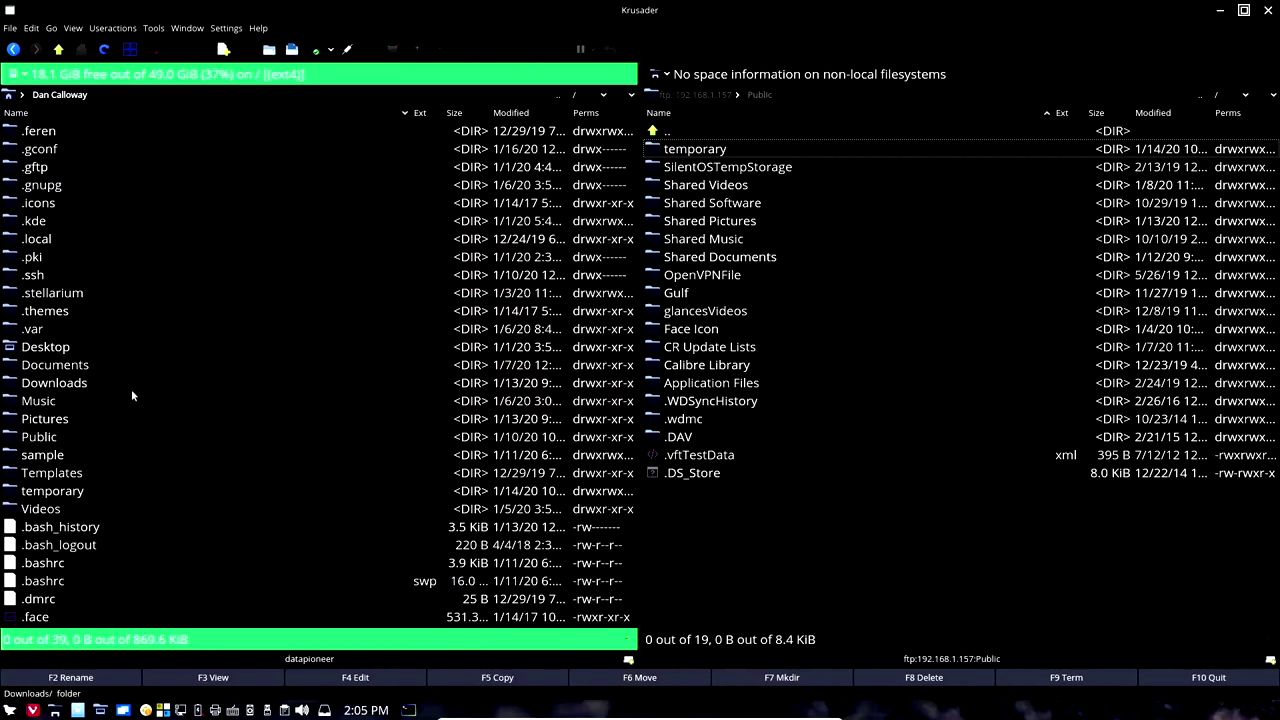
click(167, 113)
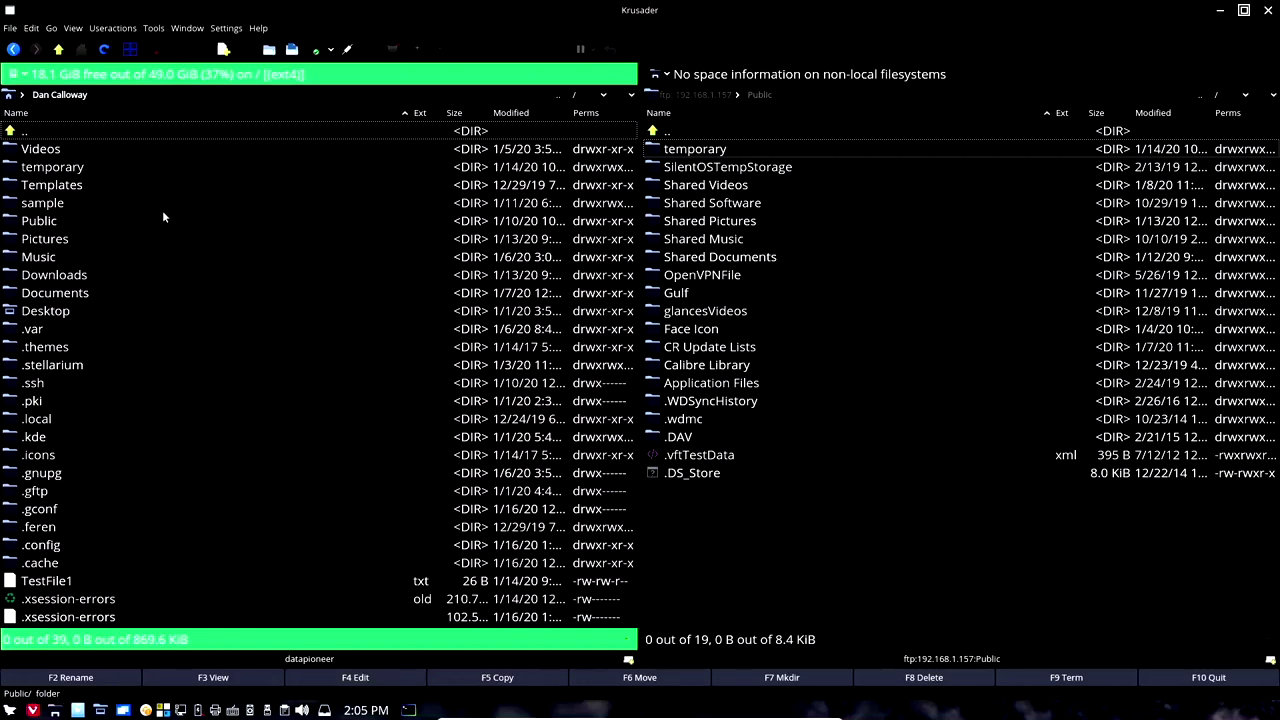
mouse_move(164, 217)
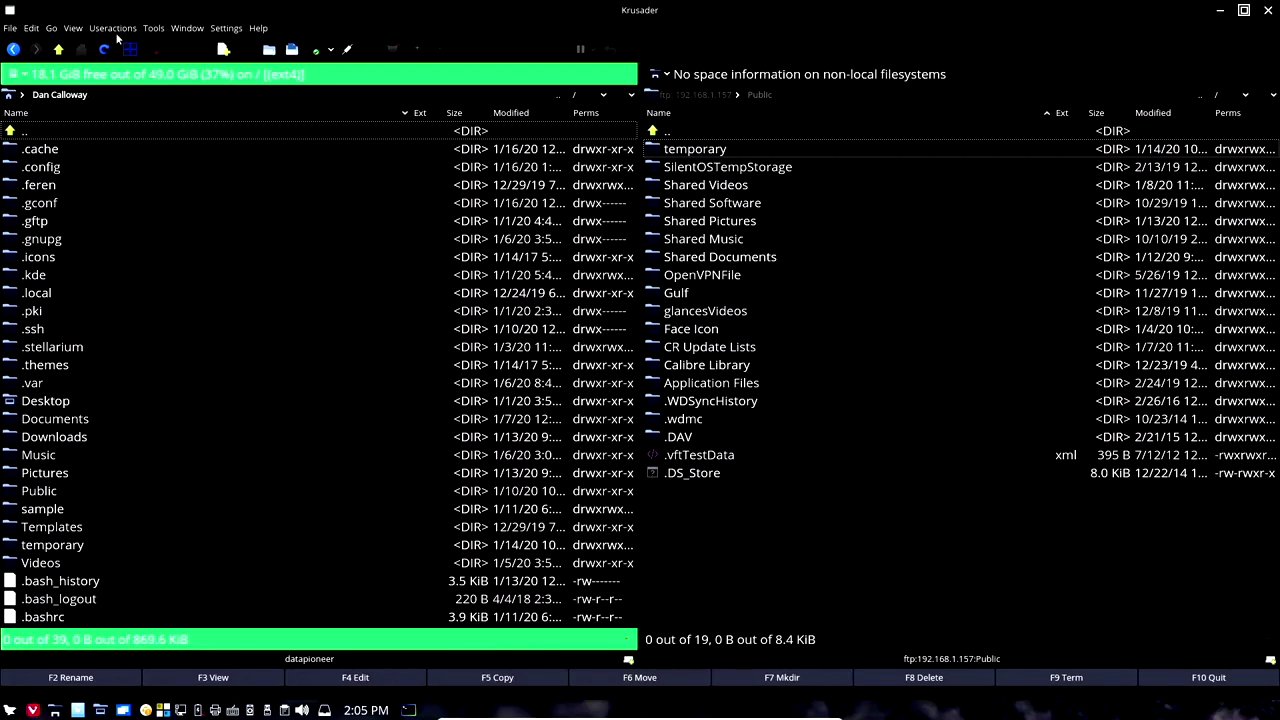
Reopen the keyboard shortcut configuration from Settings > Configure Shortcuts.
click(226, 28)
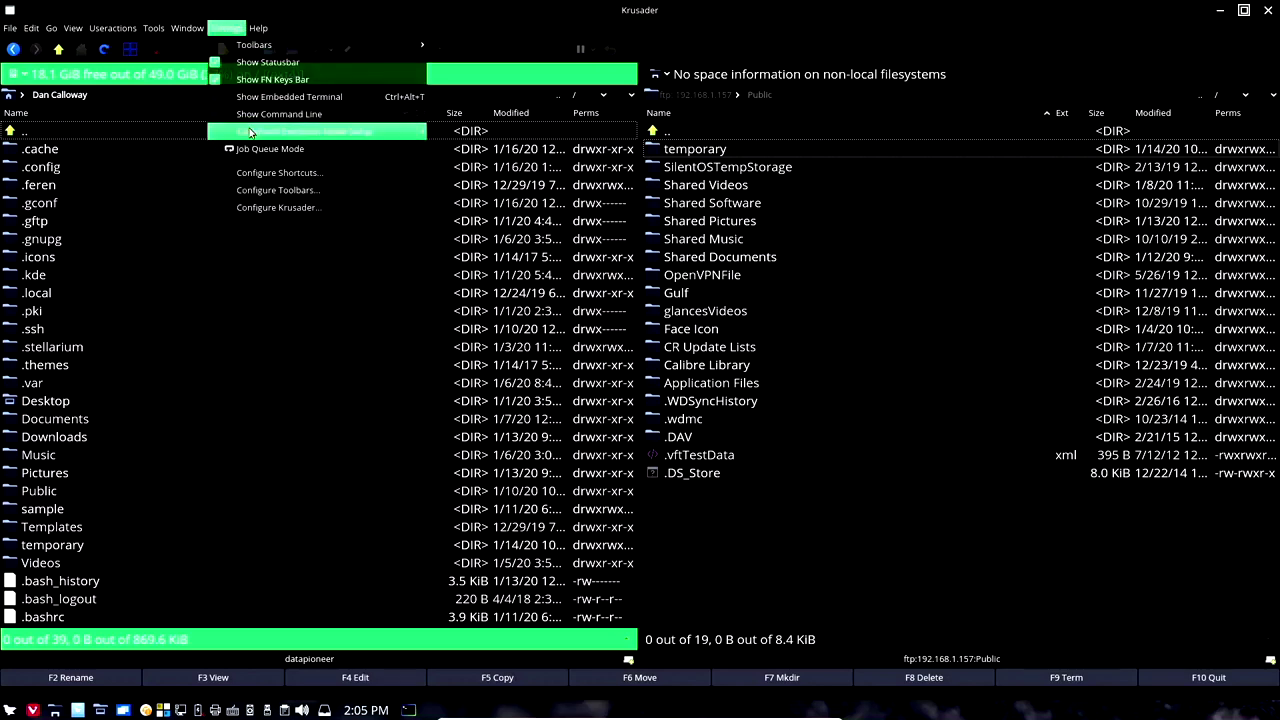
click(280, 173)
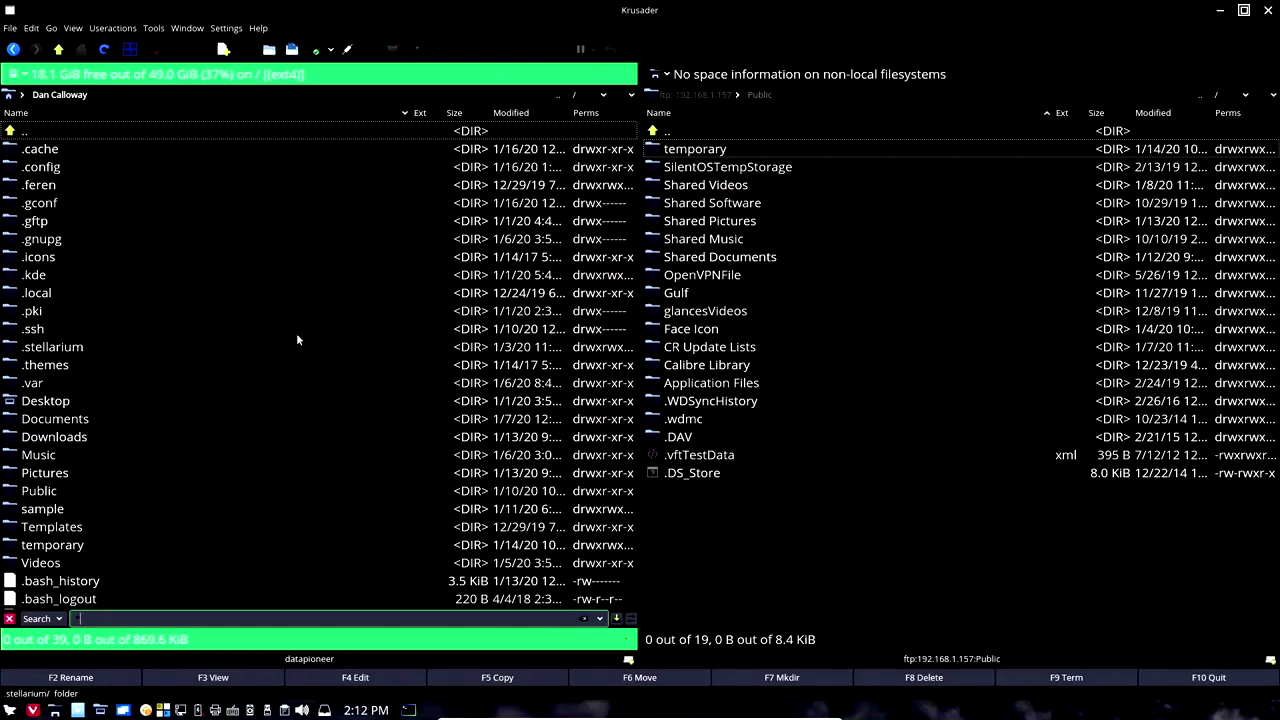
Enable Settings > Show Command Line and focus the command line field.
click(224, 29)
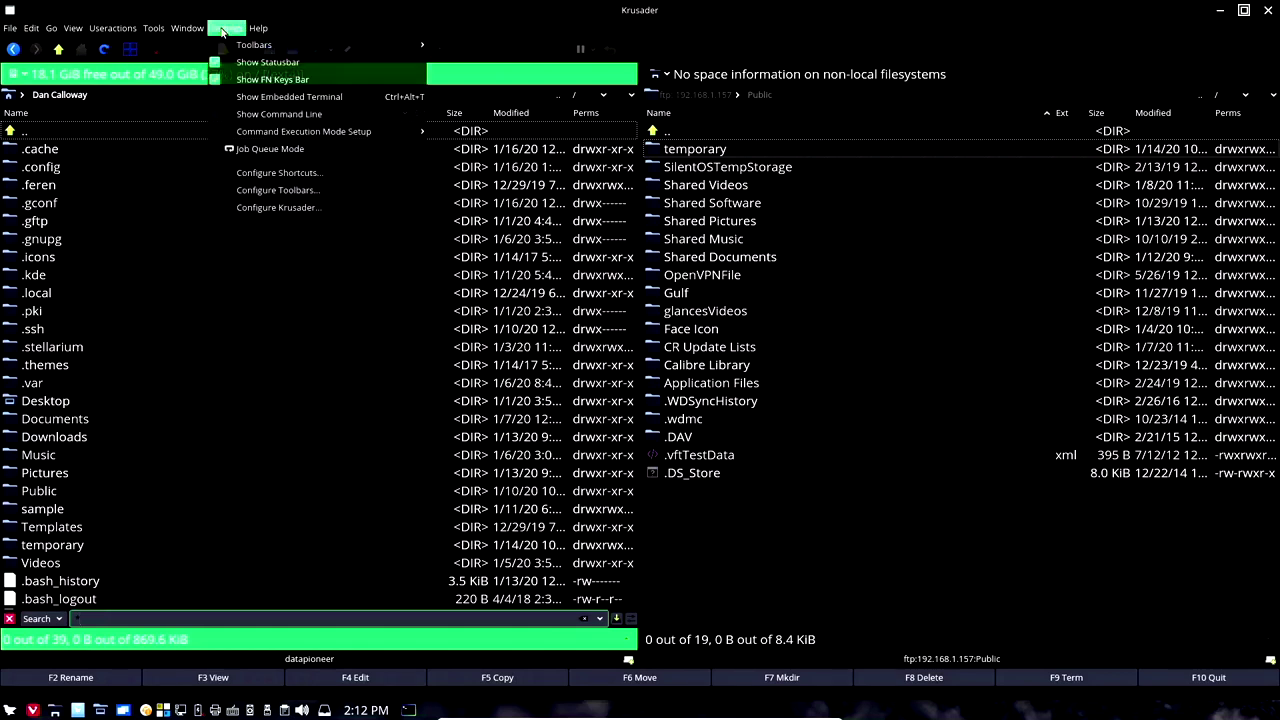
click(243, 116)
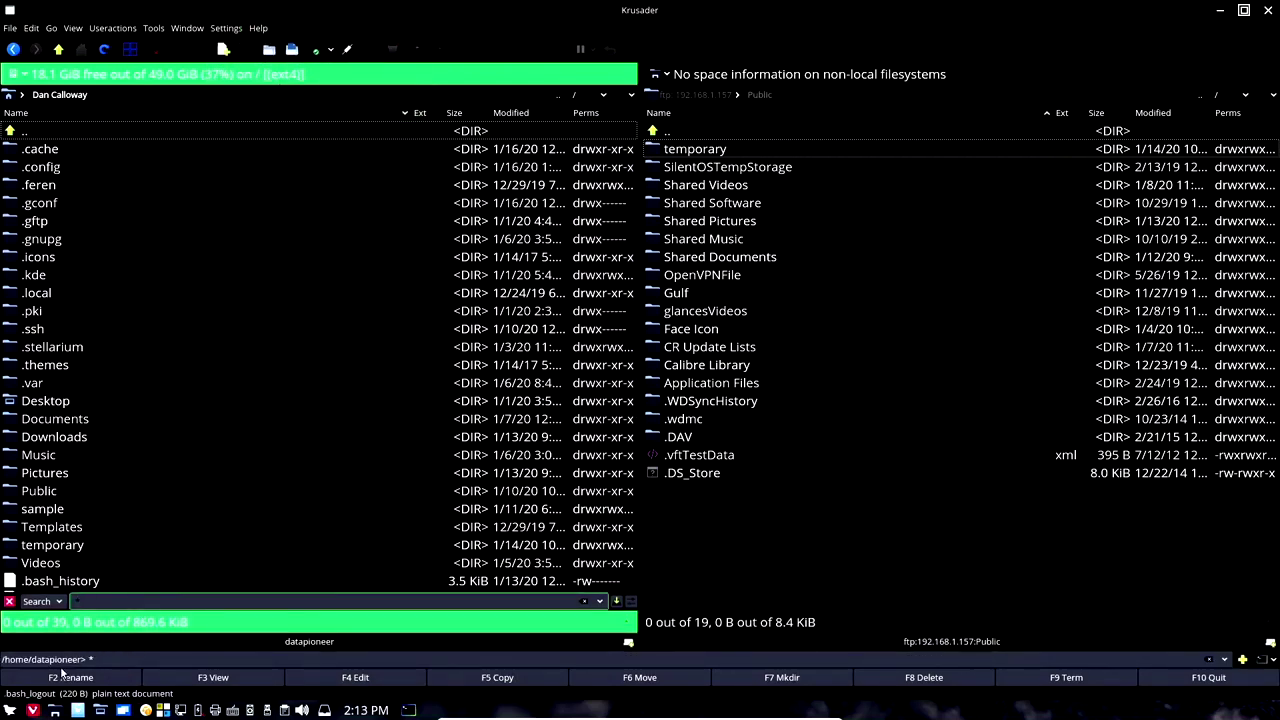
click(122, 658)
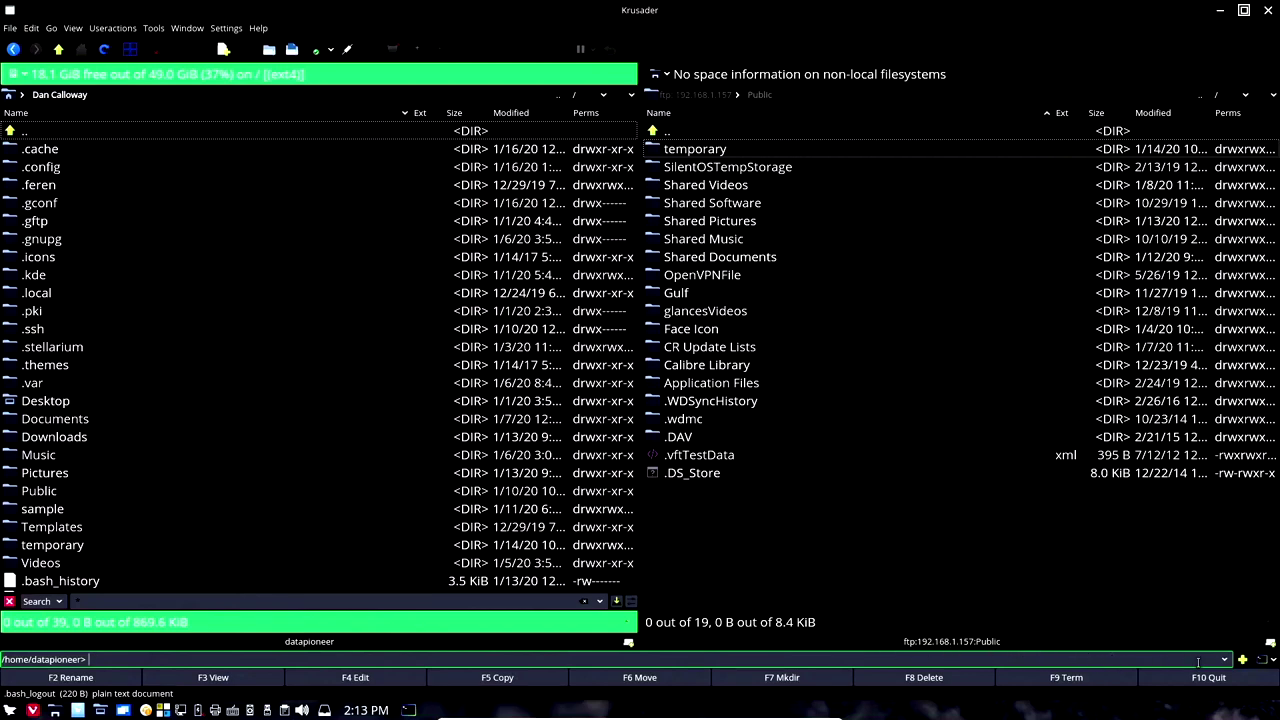
Switch the command line's execution mode to Start in New Terminal.
click(1262, 662)
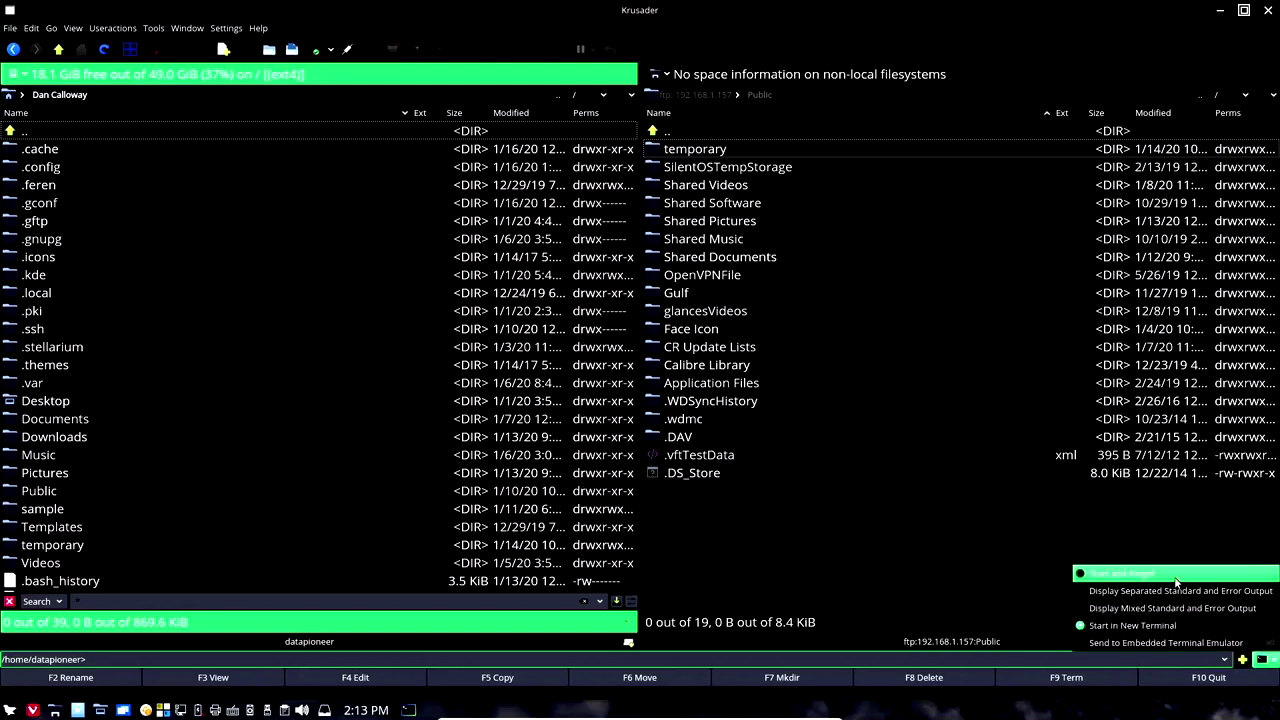
click(1121, 573)
click(1262, 660)
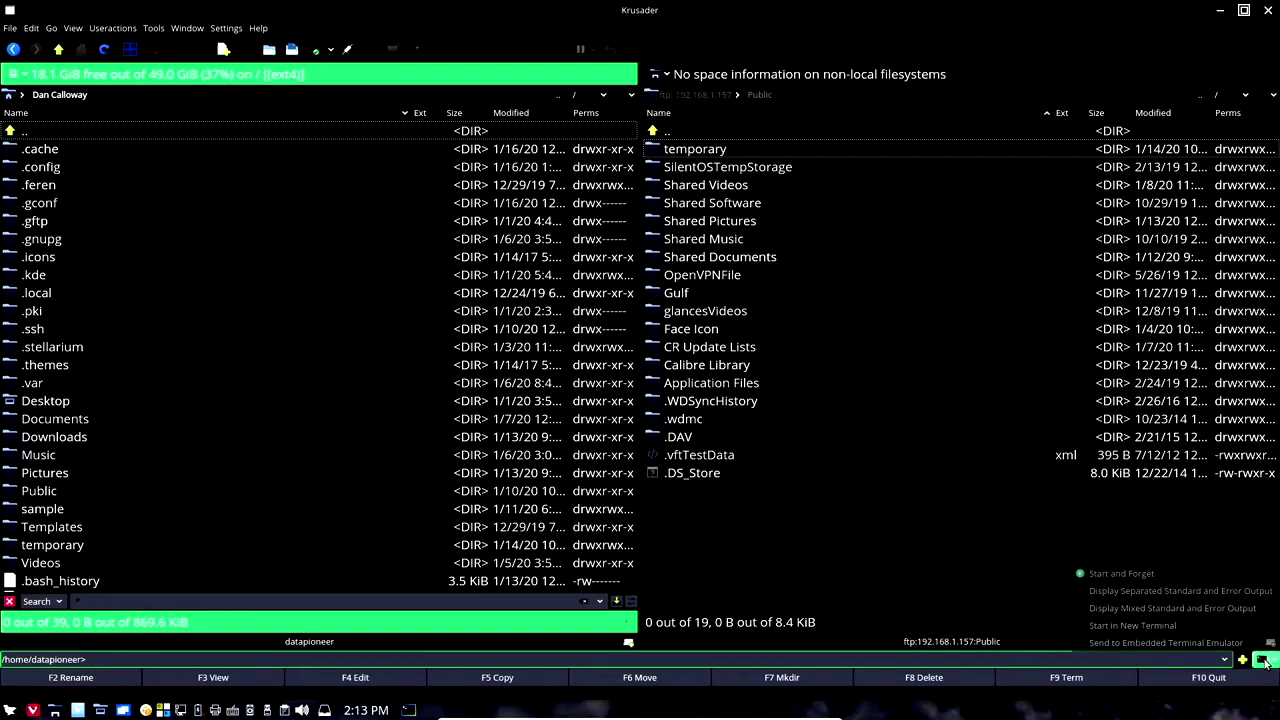
click(1135, 627)
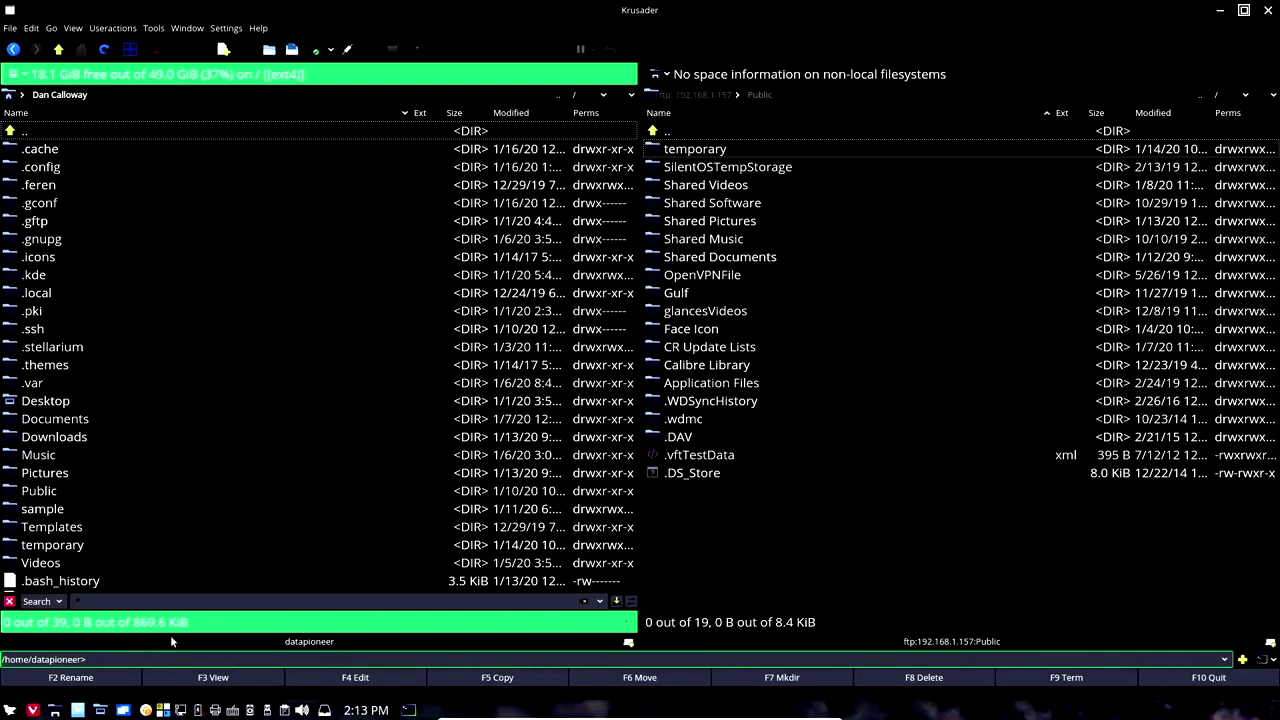
Run ls -lh from the command line, showing the home folder listing in Konsole.
text(ls)
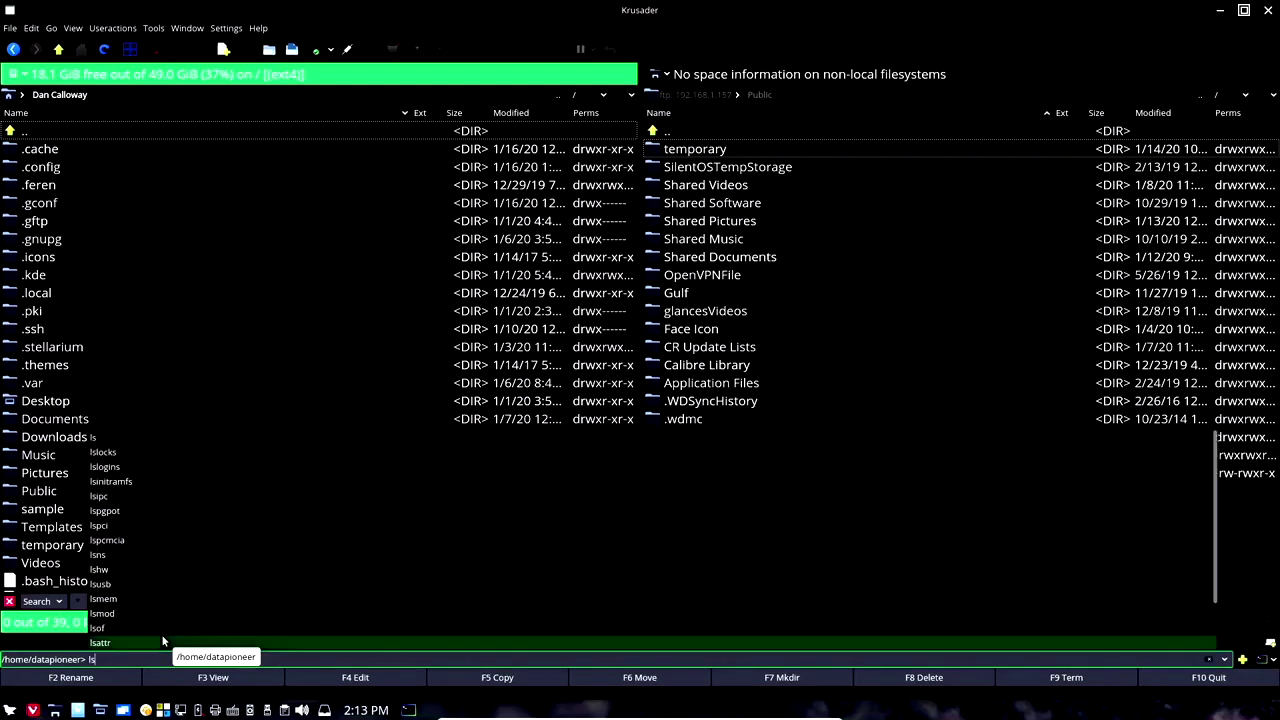
click(276, 657)
text(-lh)
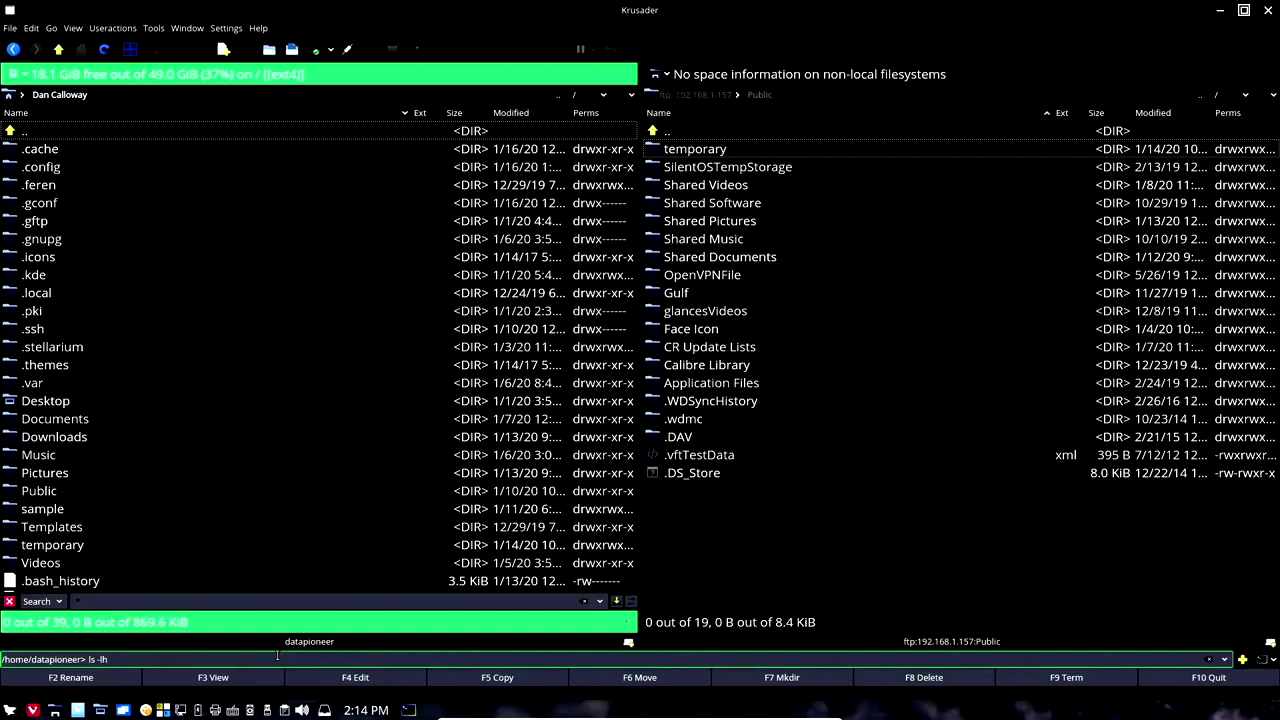
key(Return)
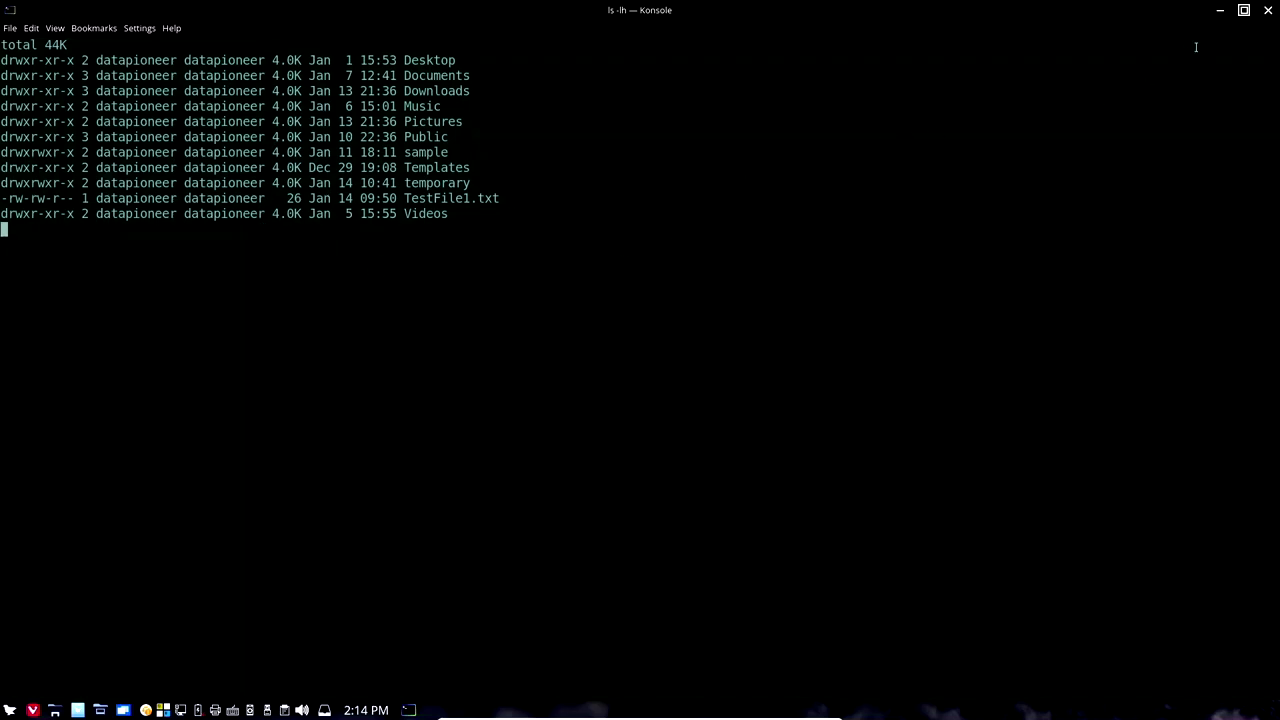
Close the previous Konsole output and run df -h from Krusader's command line.
click(1268, 10)
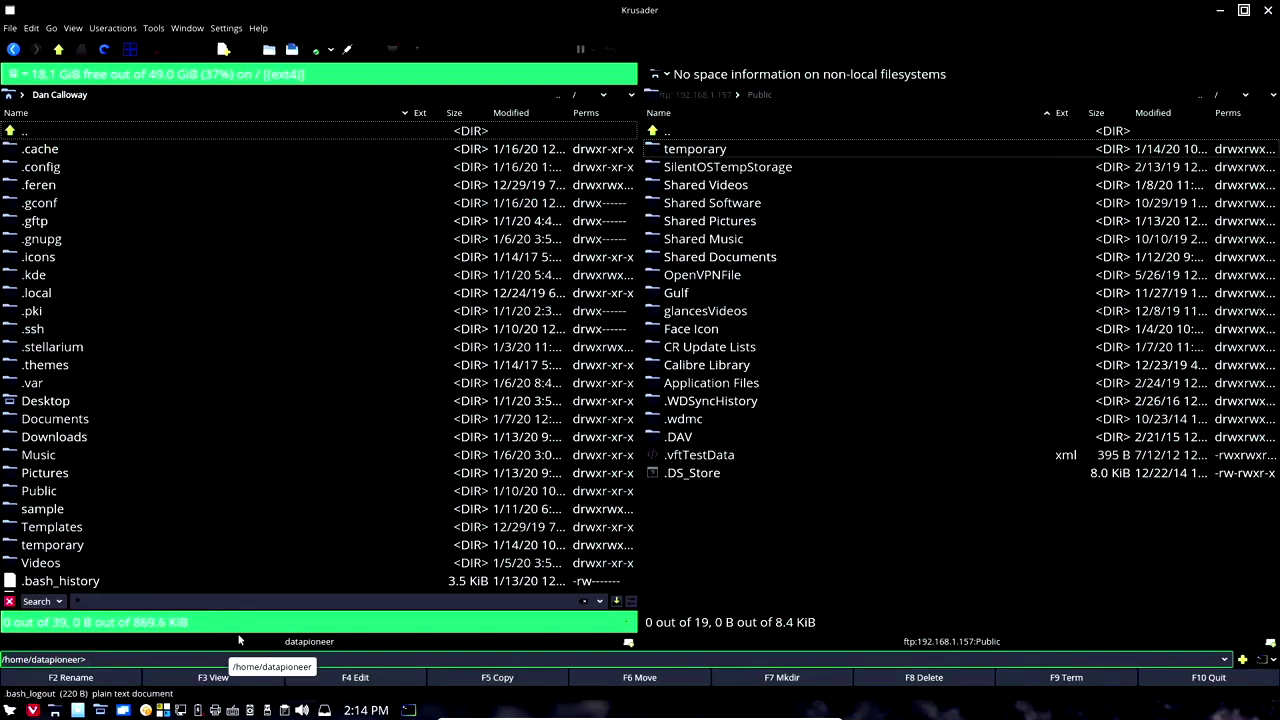
text(df -h)
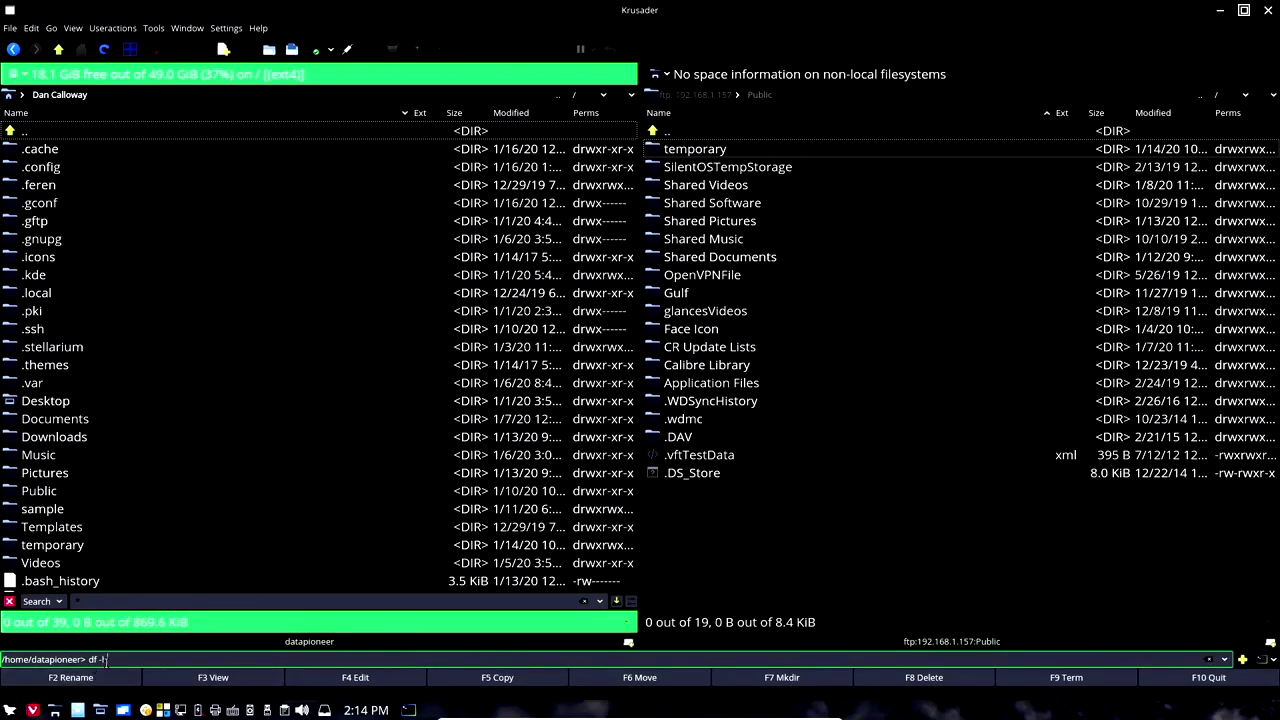
key(Return)
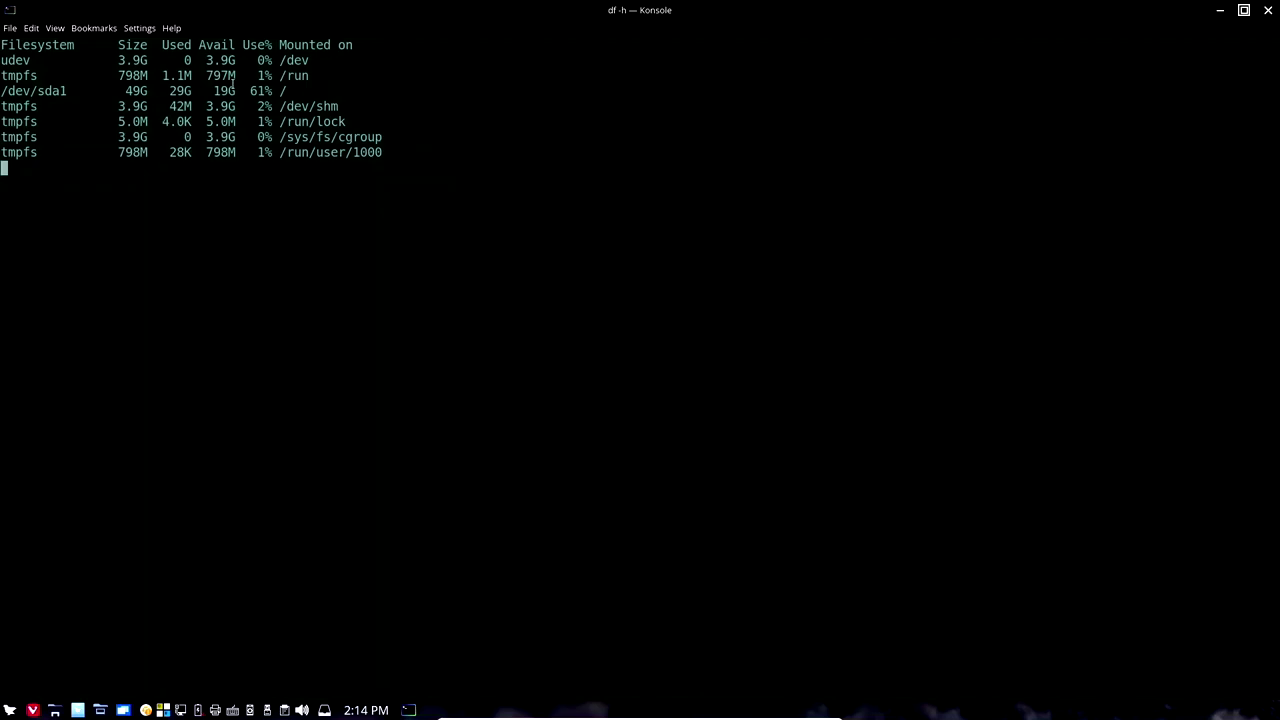
Close Konsole and relaunch Krusader from the application menu's K section.
click(1267, 12)
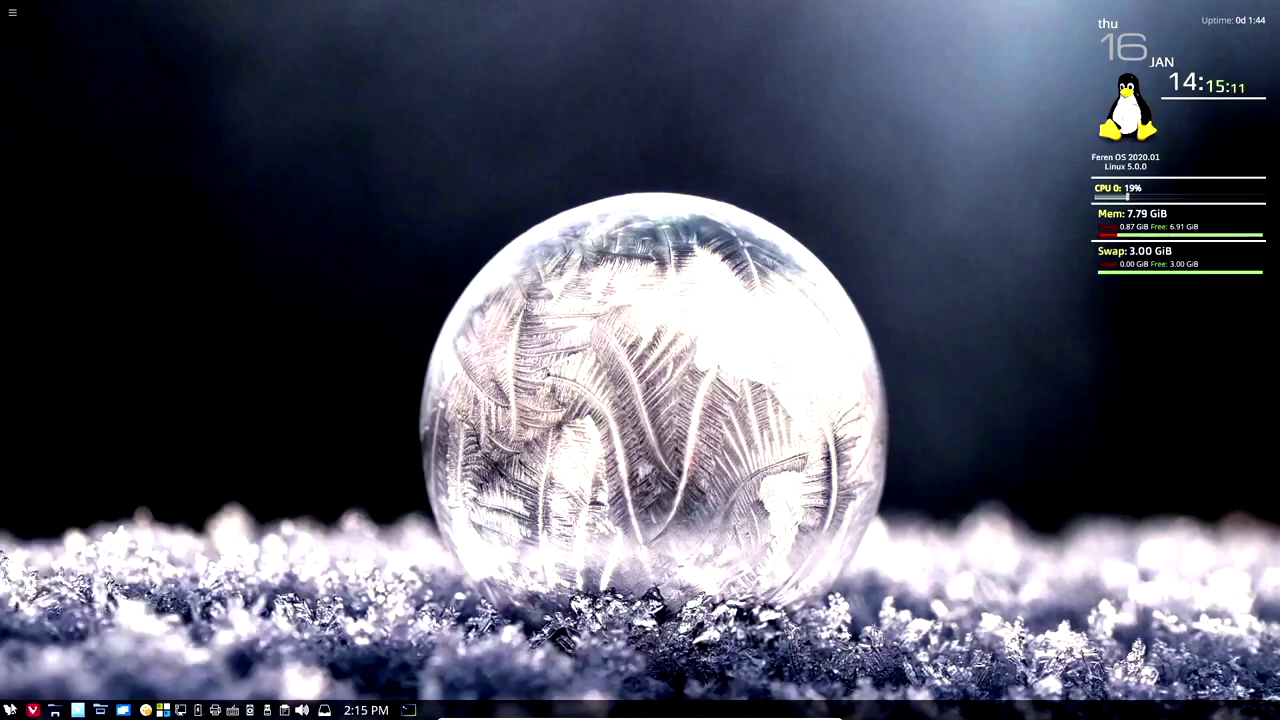
click(9, 708)
click(87, 552)
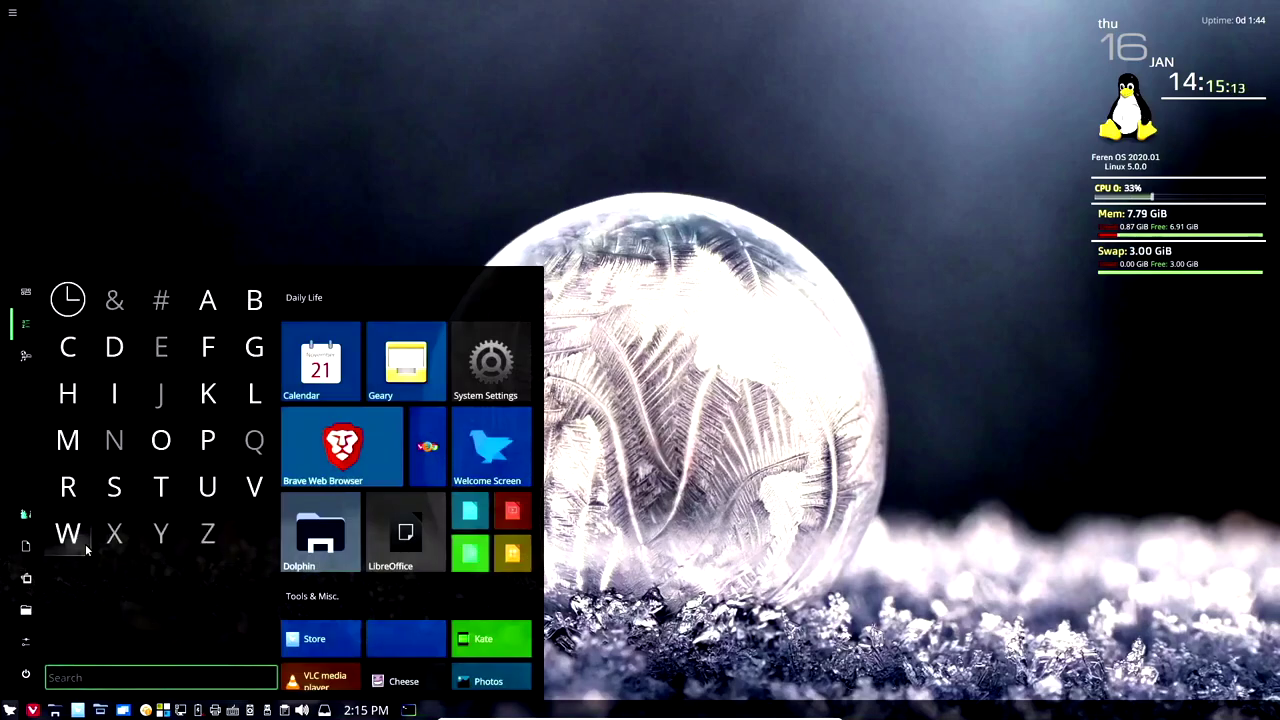
click(194, 398)
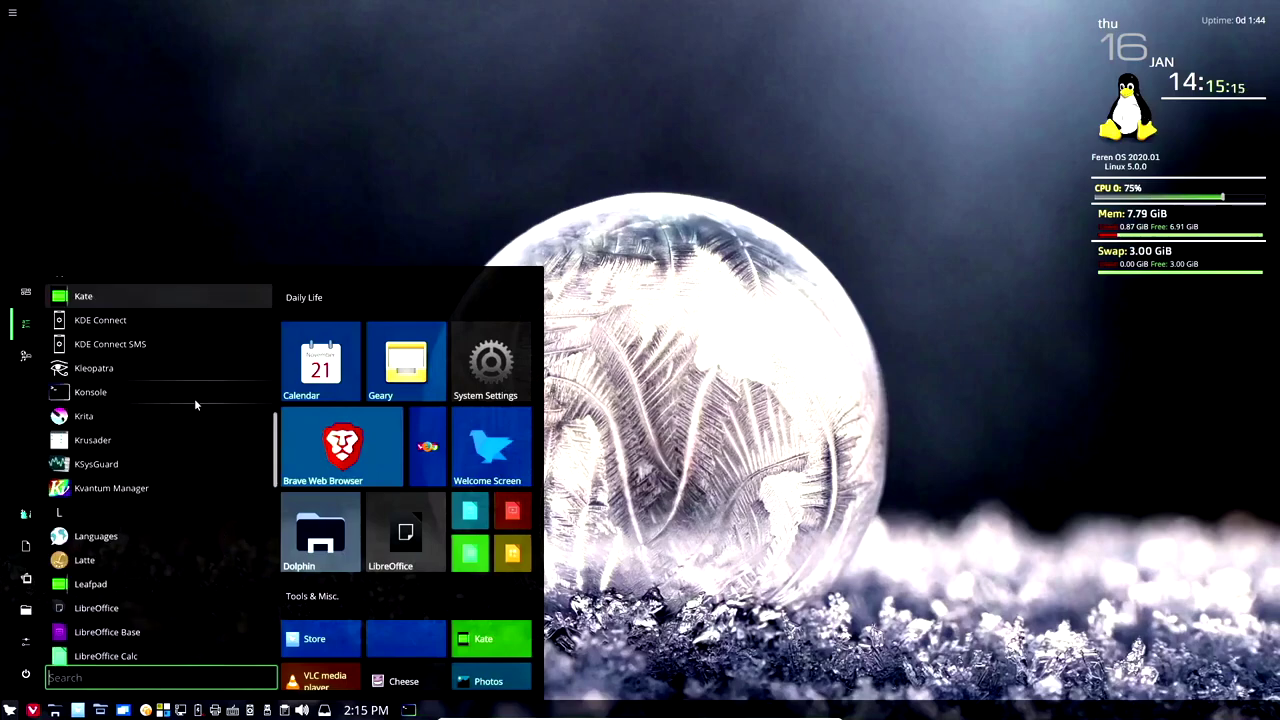
click(141, 439)
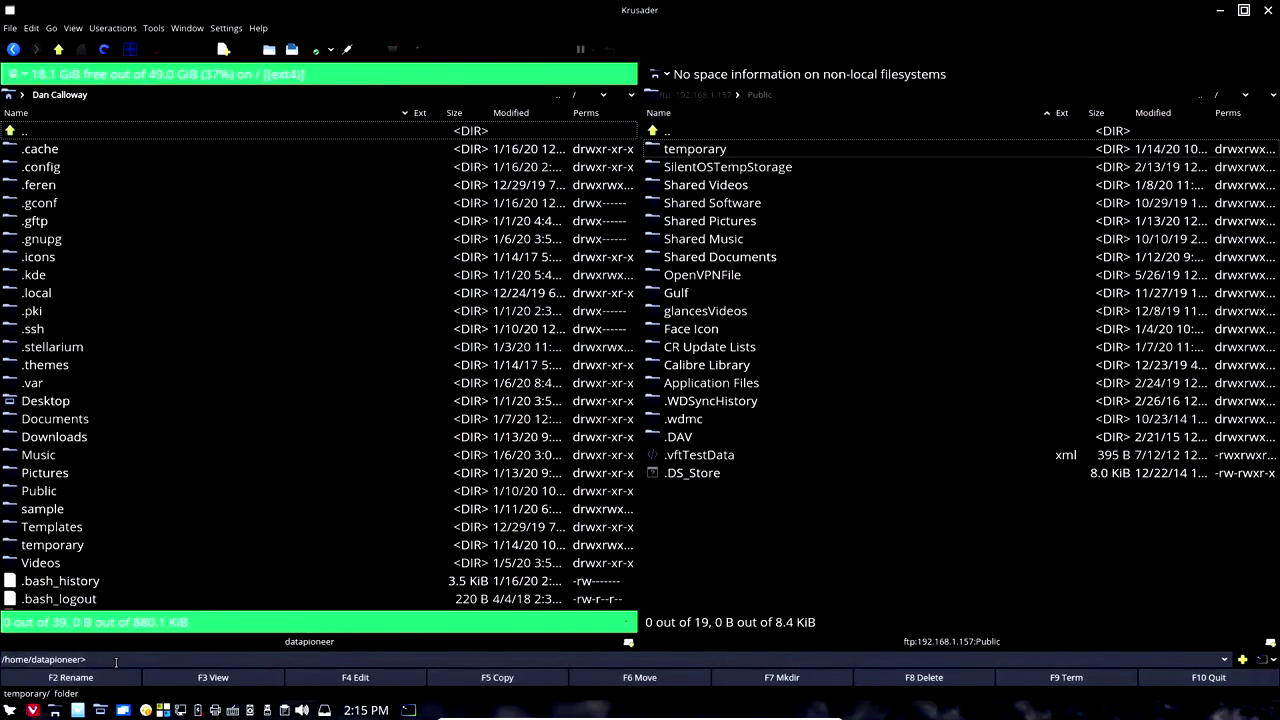
click(117, 660)
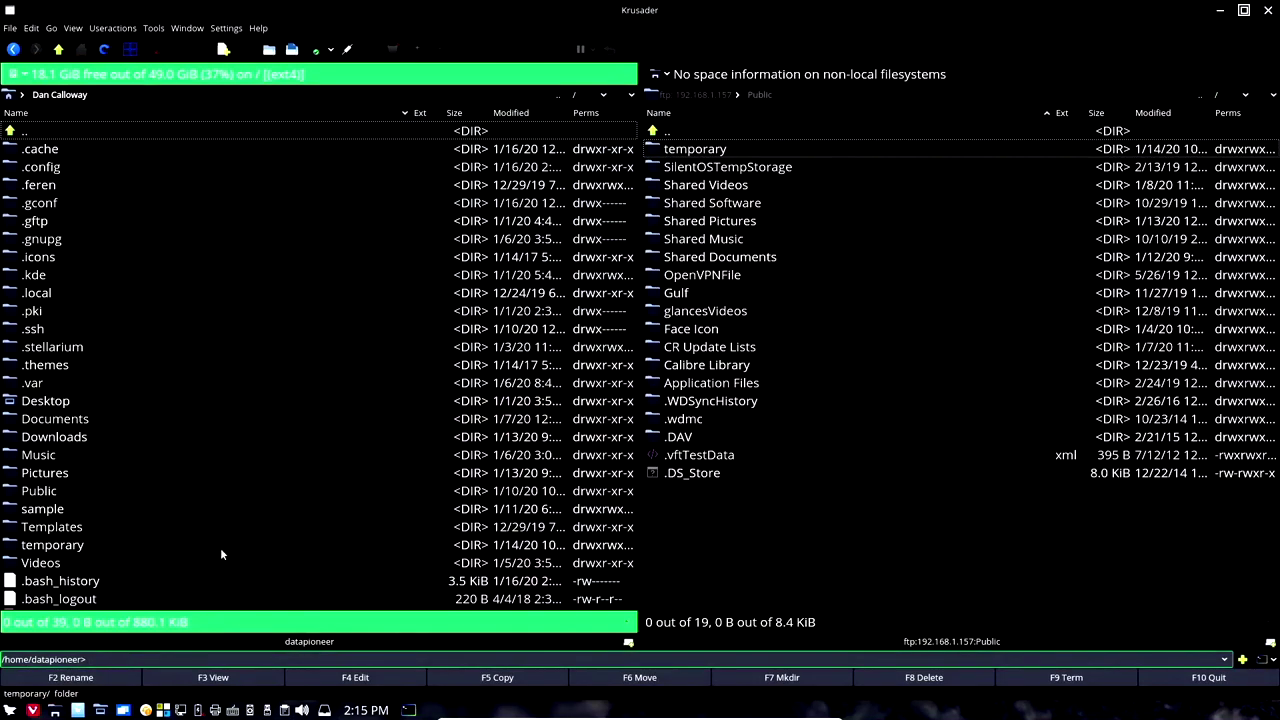
mouse_move(222, 553)
text(free)
key(Return)
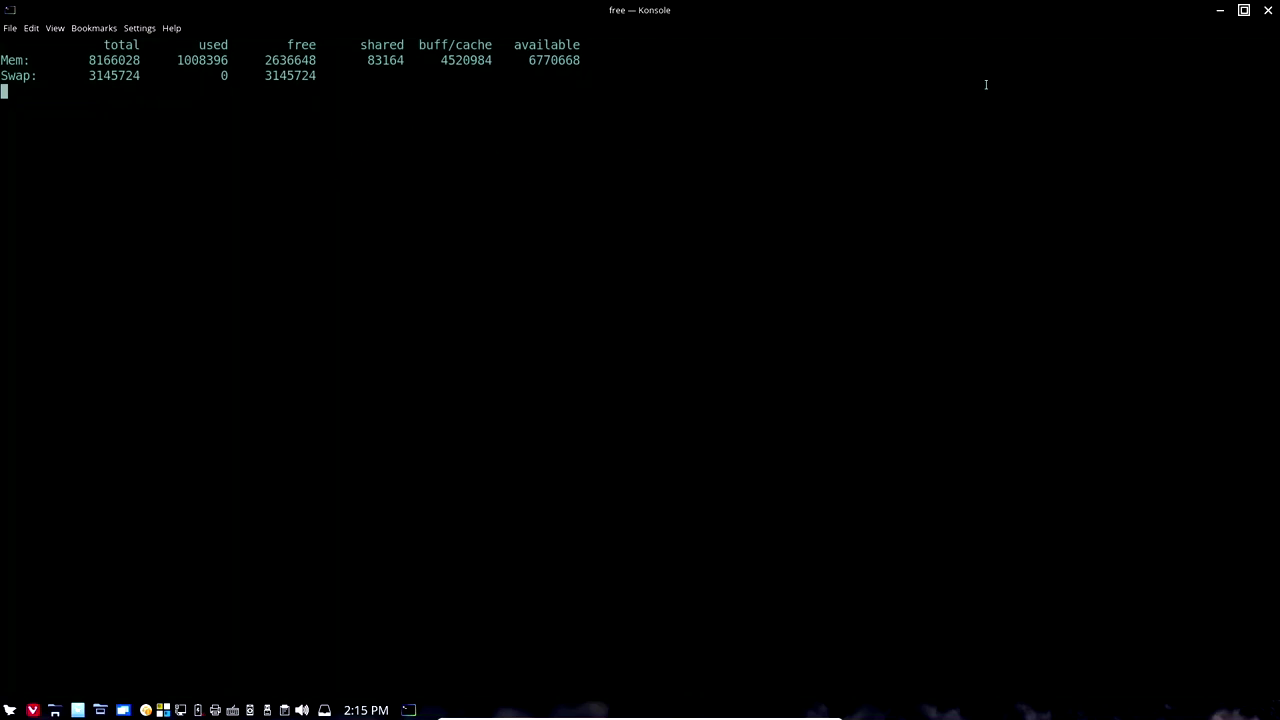
click(1268, 10)
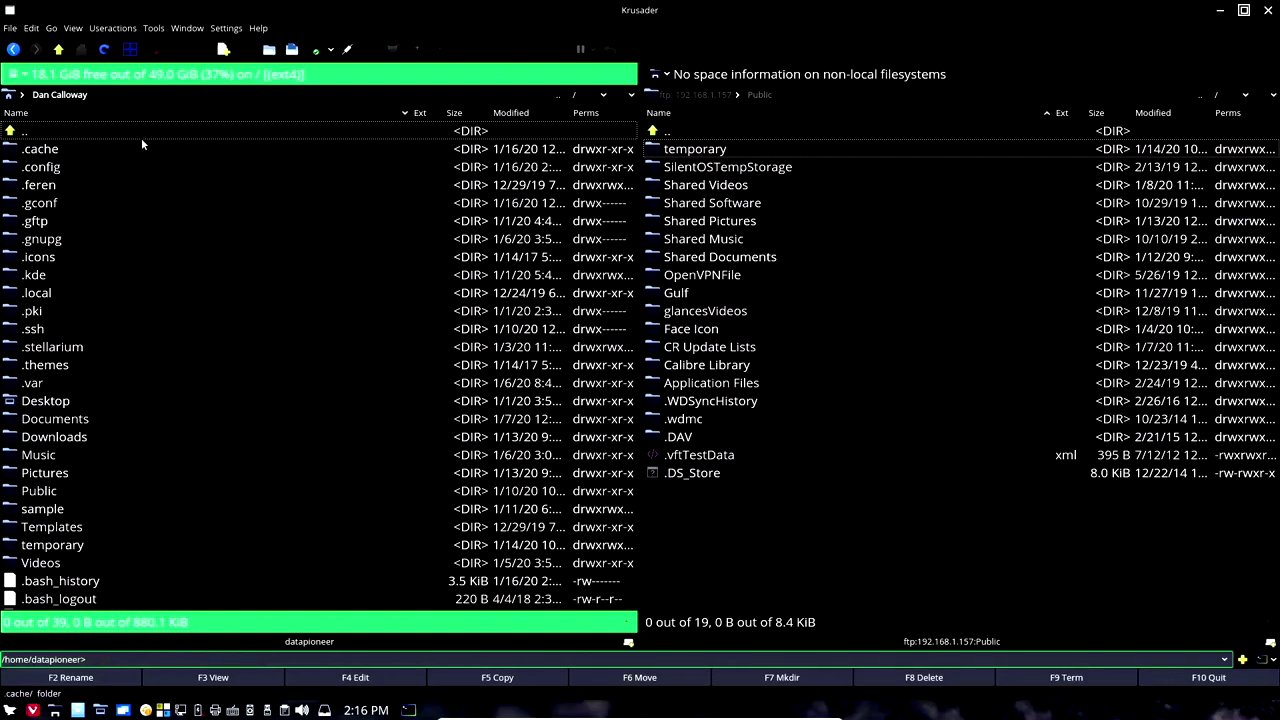
Untick Show Command Line in the Settings menu.
click(236, 30)
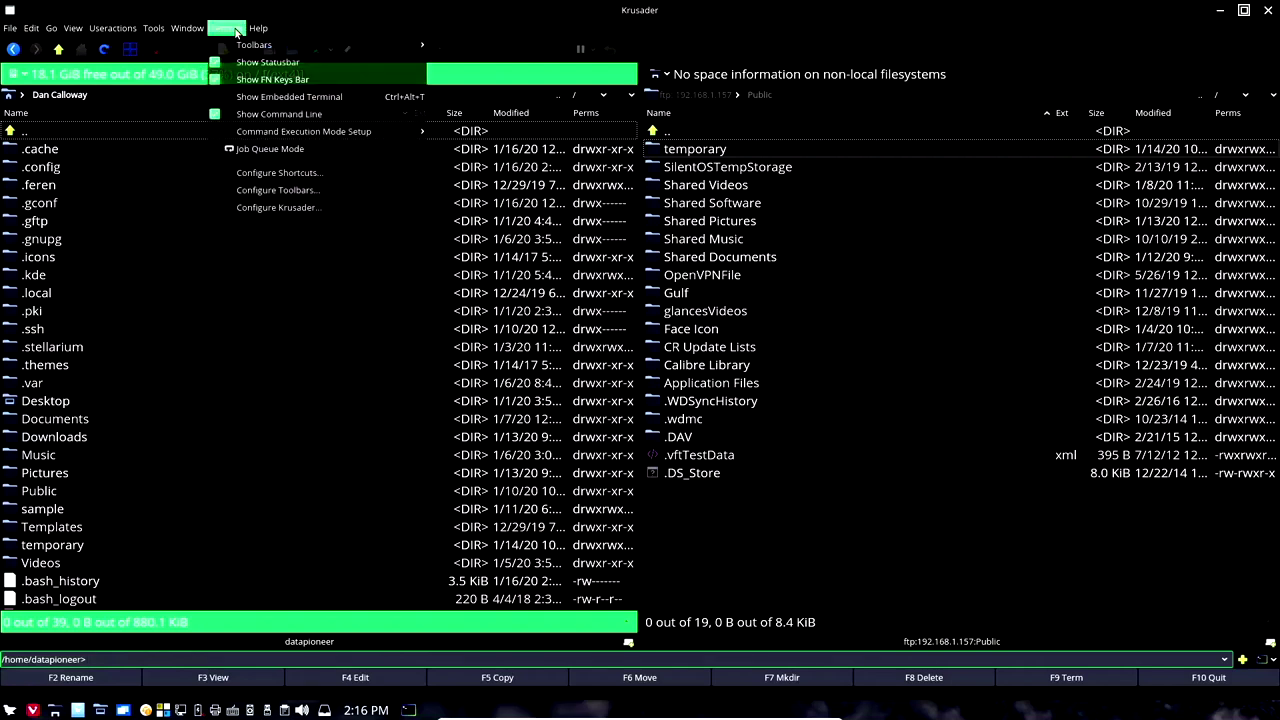
click(258, 116)
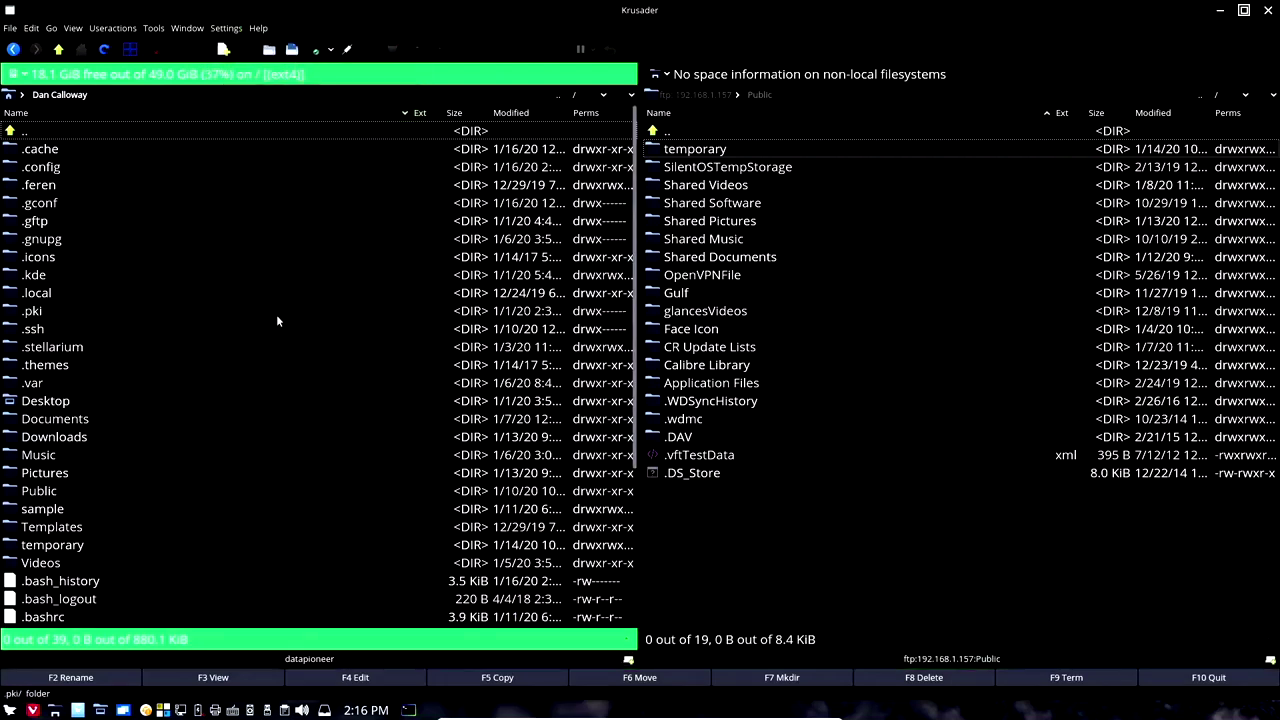